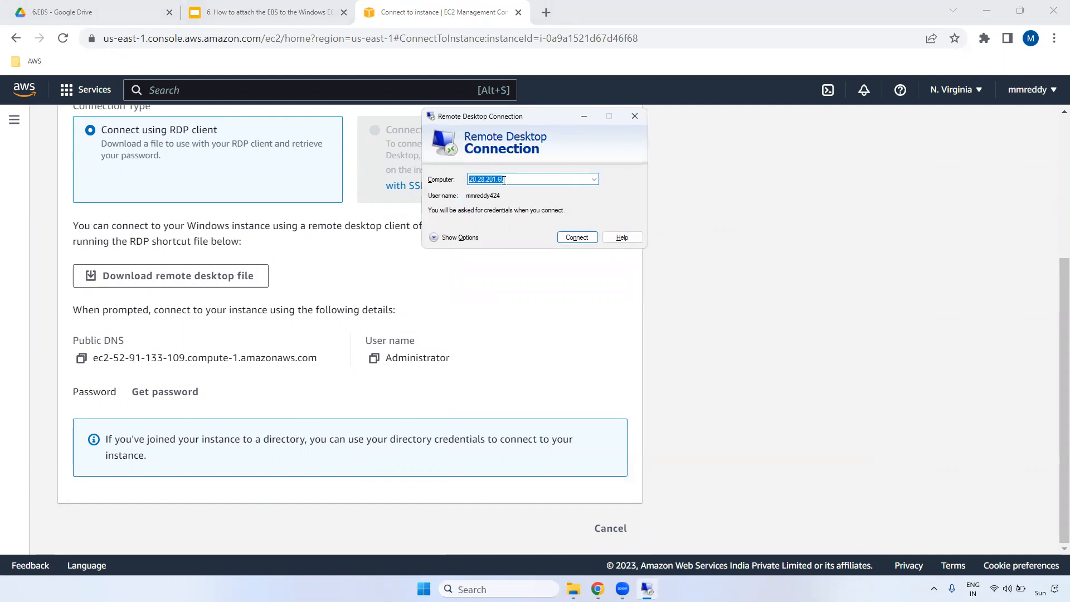
Copy the instance's public DNS from the EC2 console and enter it as the computer in Remote Desktop Connection.
left_click(252, 372)
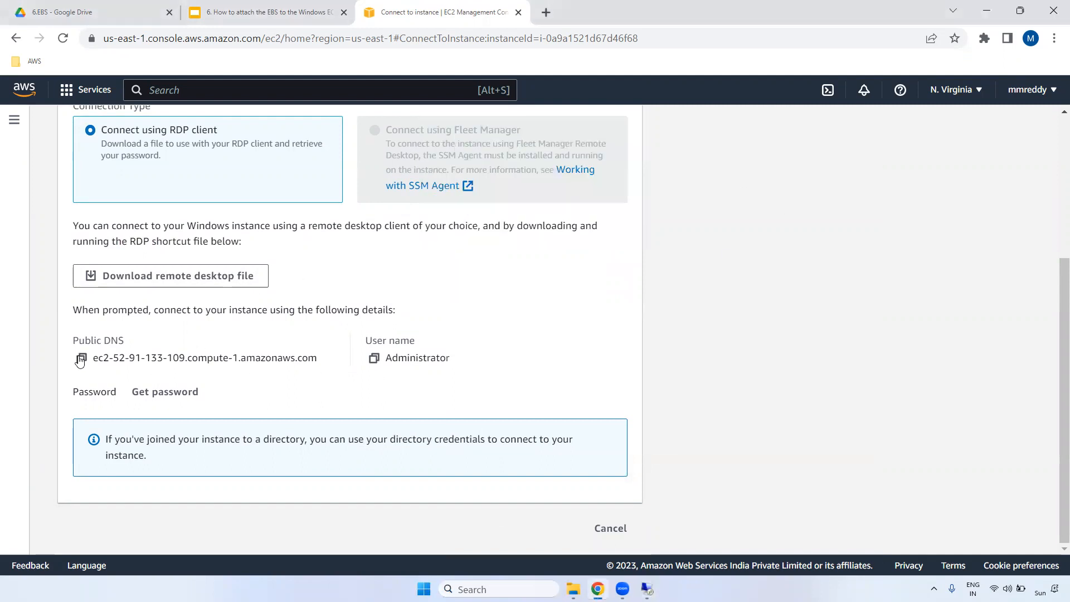
left_click(81, 358)
key("alt+Tab")
key("ctrl+v")
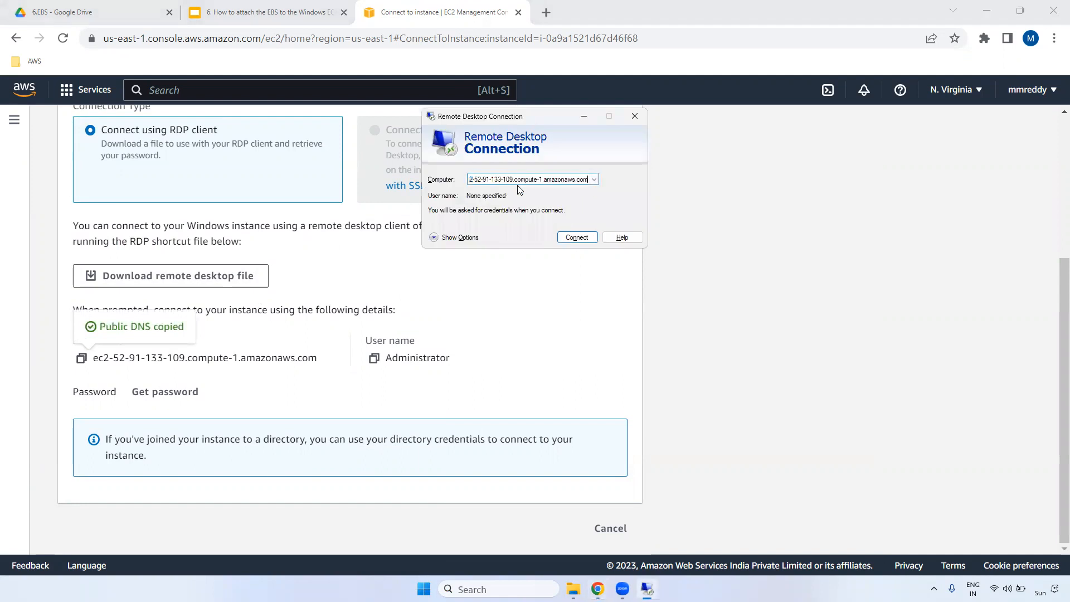
Copy the instance's user name, start the remote connection and enter Administrator as the user name in the credentials prompt.
left_click(374, 360)
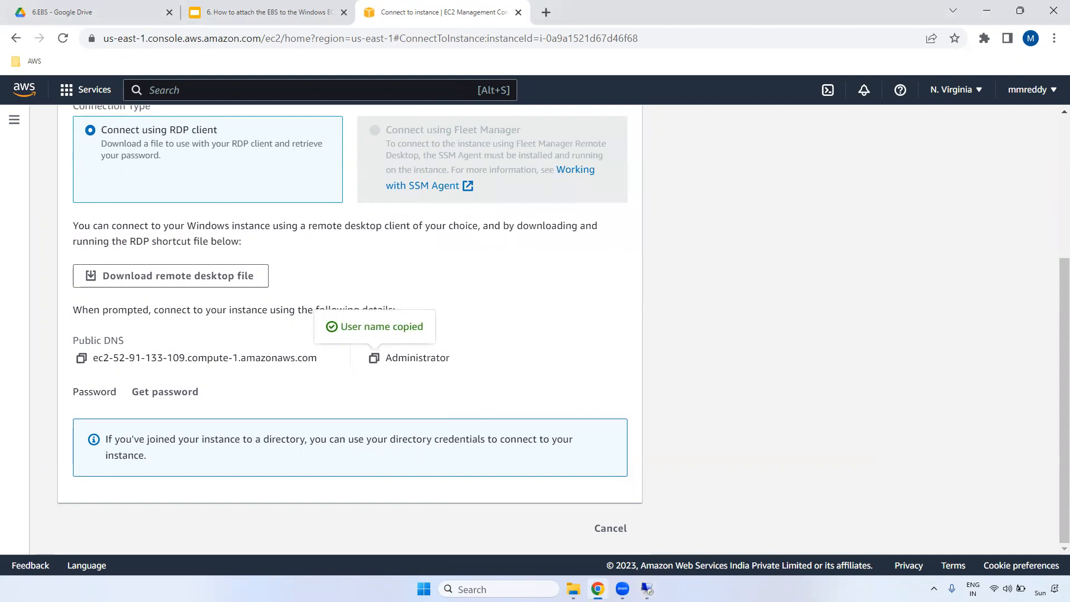
left_click(646, 589)
left_click(567, 236)
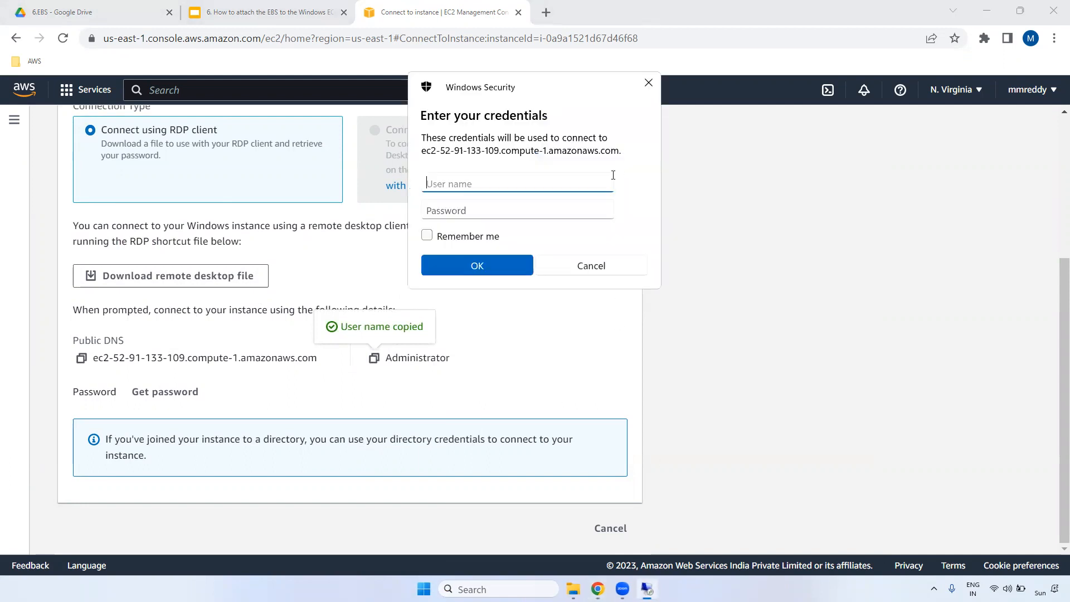
key("ctrl+v")
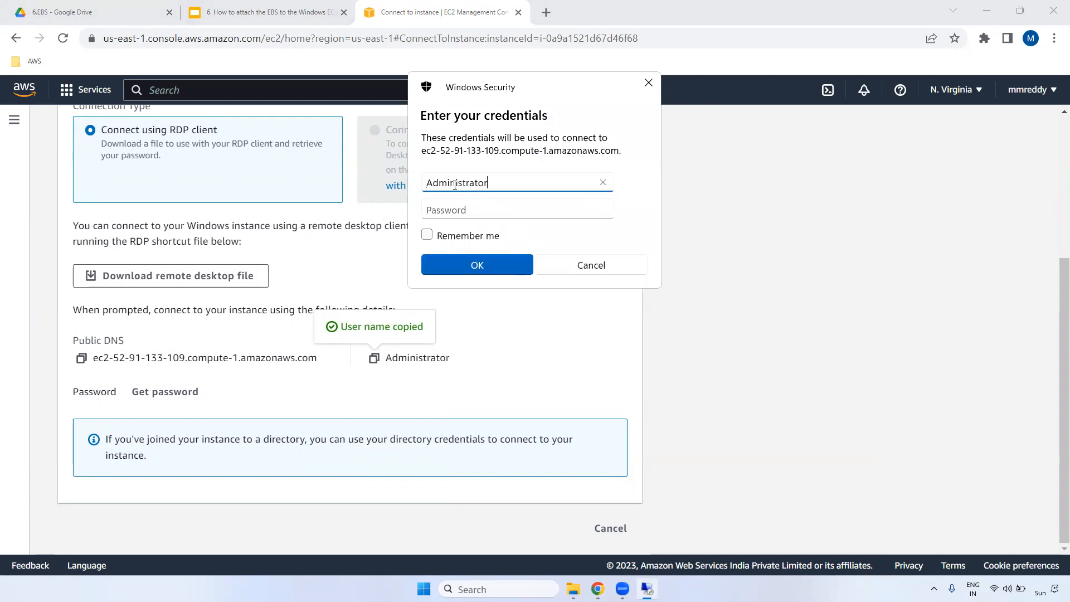
Decrypt the instance's Windows password in the EC2 console using the private key file aws.pem from the Downloads folder.
left_click(229, 407)
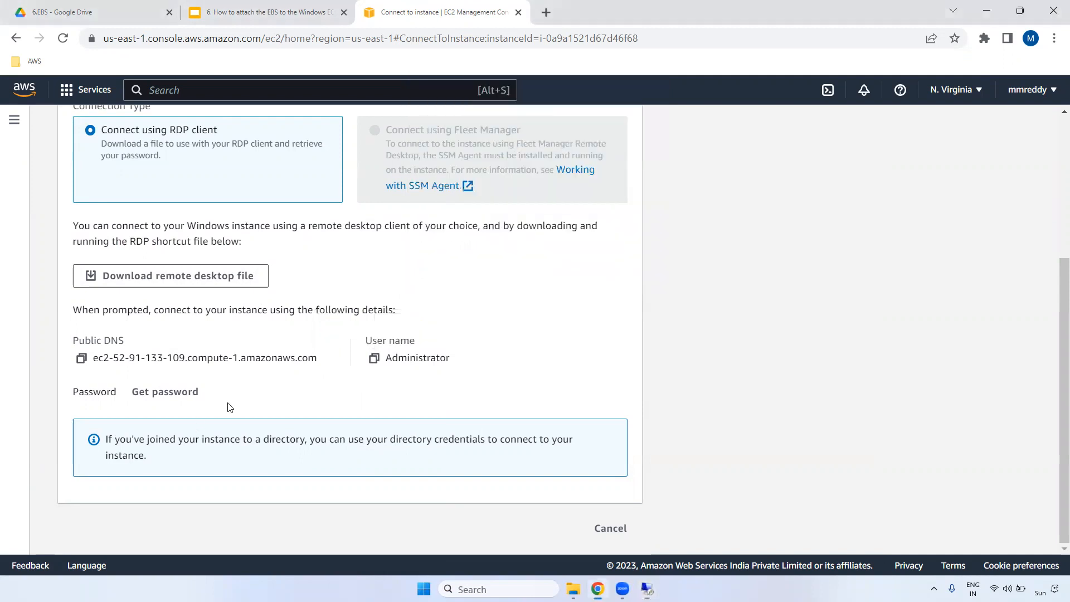
left_click(164, 391)
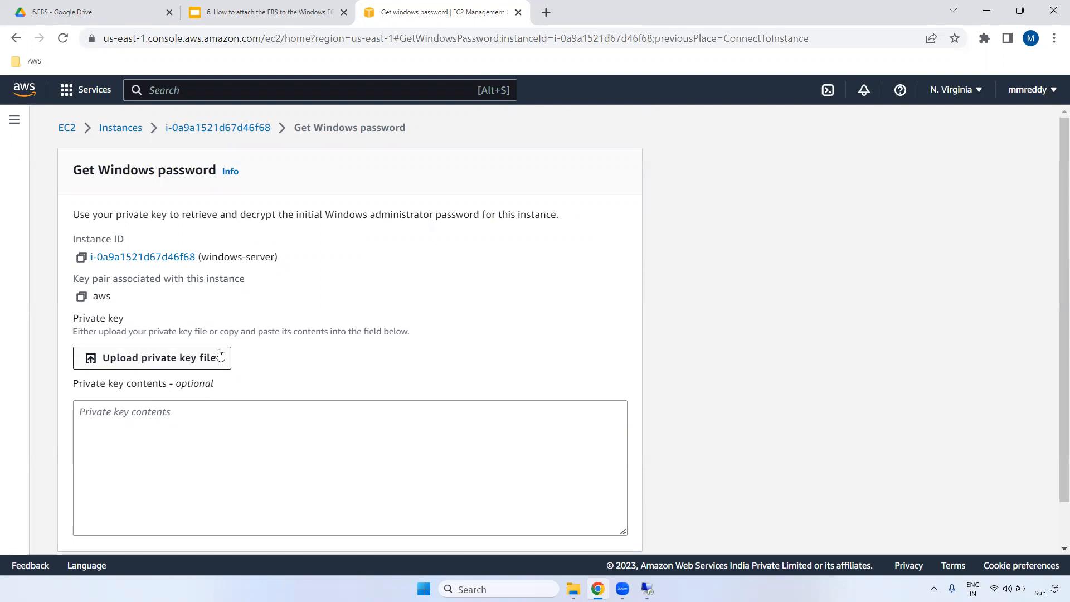
left_click(171, 358)
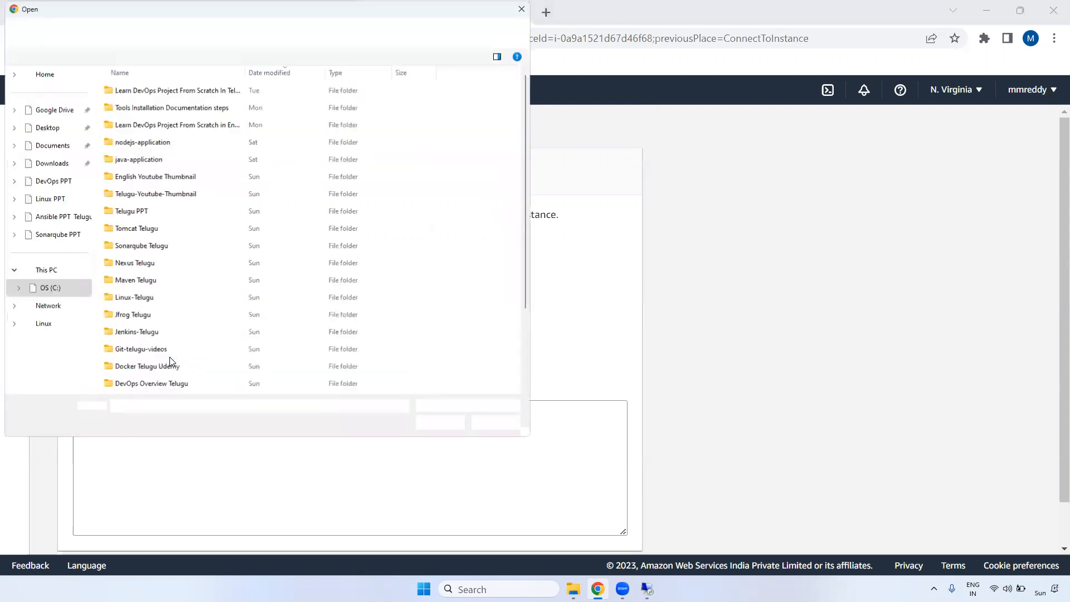
left_click(53, 166)
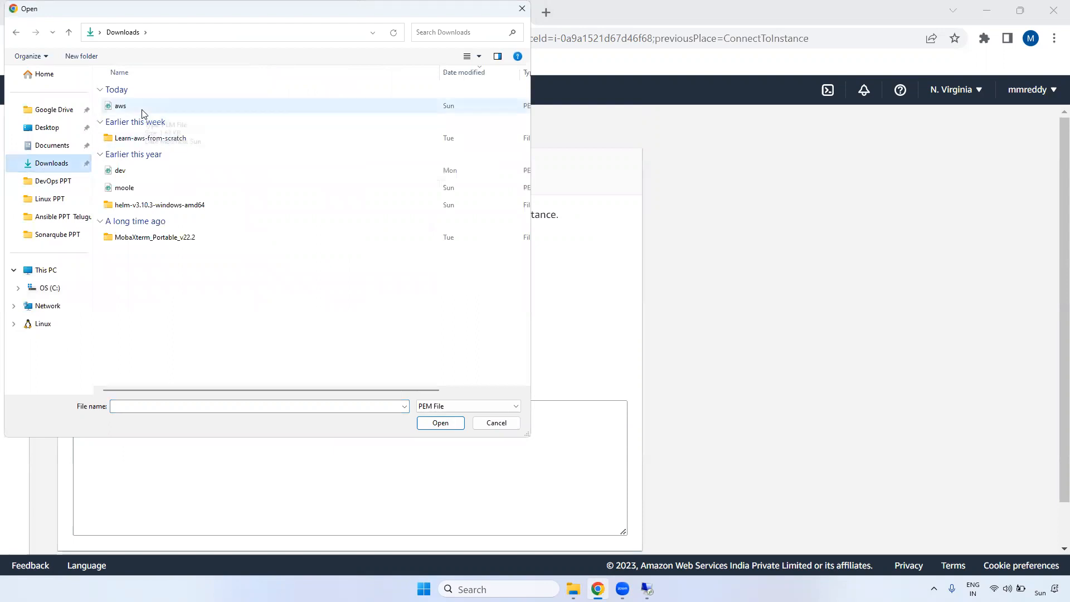
left_click(140, 111)
left_click(439, 422)
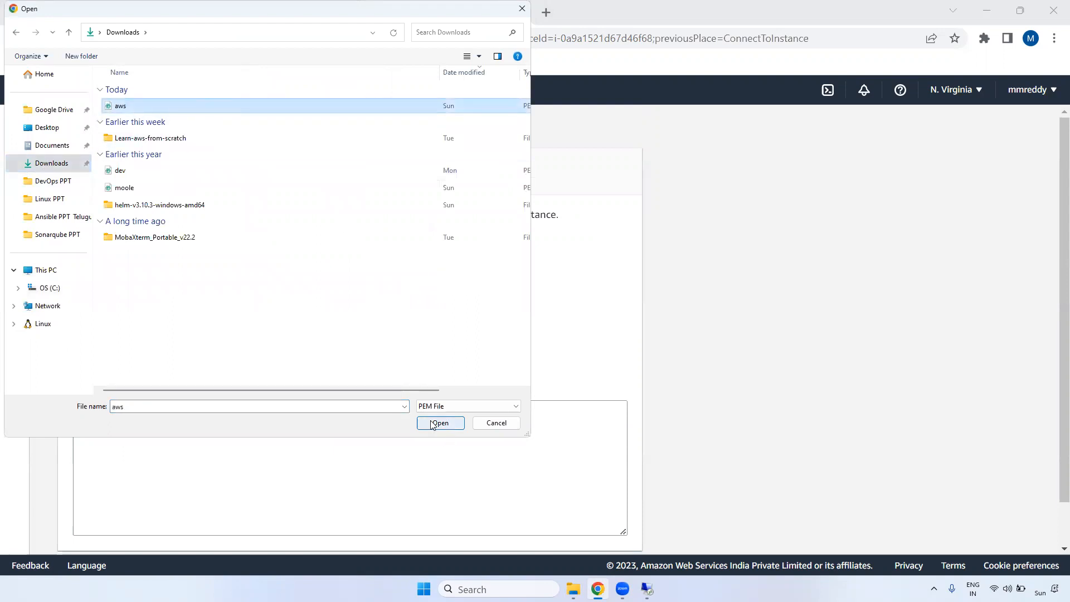
scroll(1055, 314, "down", 3)
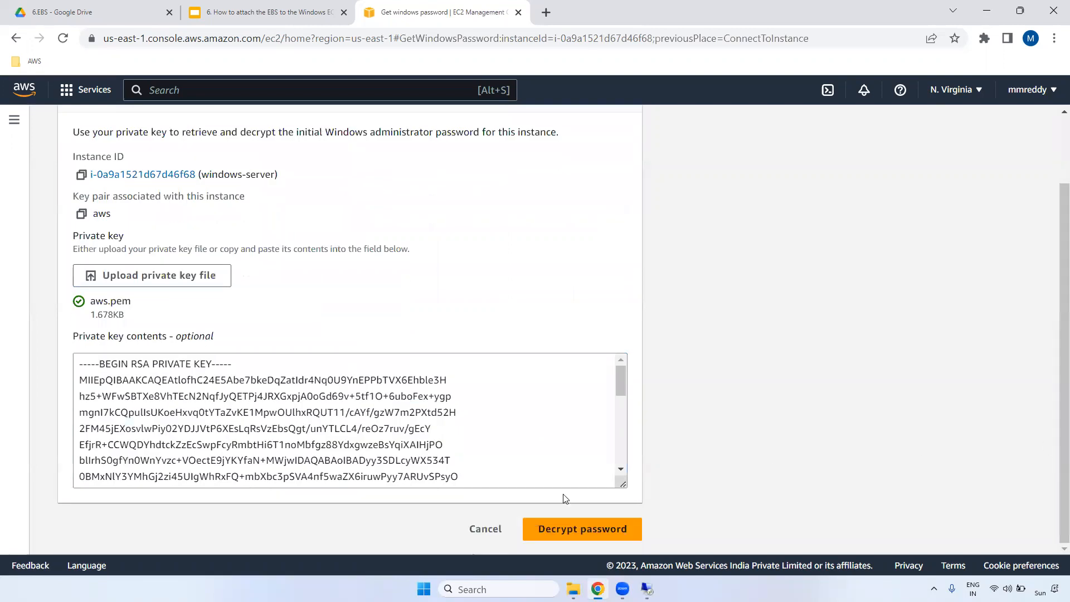
left_click(570, 526)
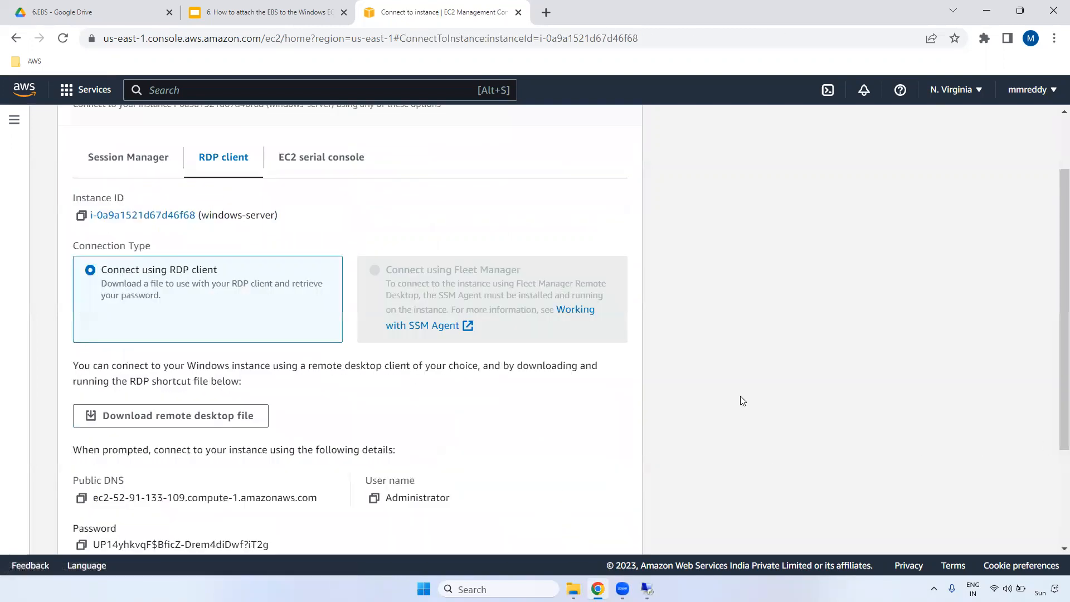
Copy the decrypted password into the credentials prompt's password field, submit it and accept the remote connection.
scroll(146, 364, "down", 3)
left_click(82, 395)
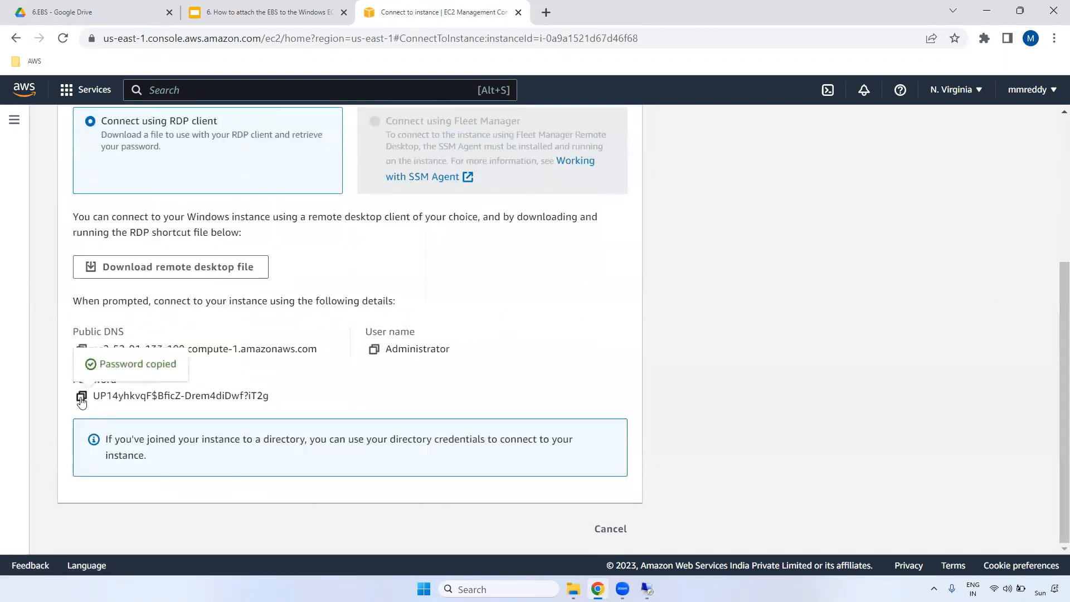
left_click(474, 211)
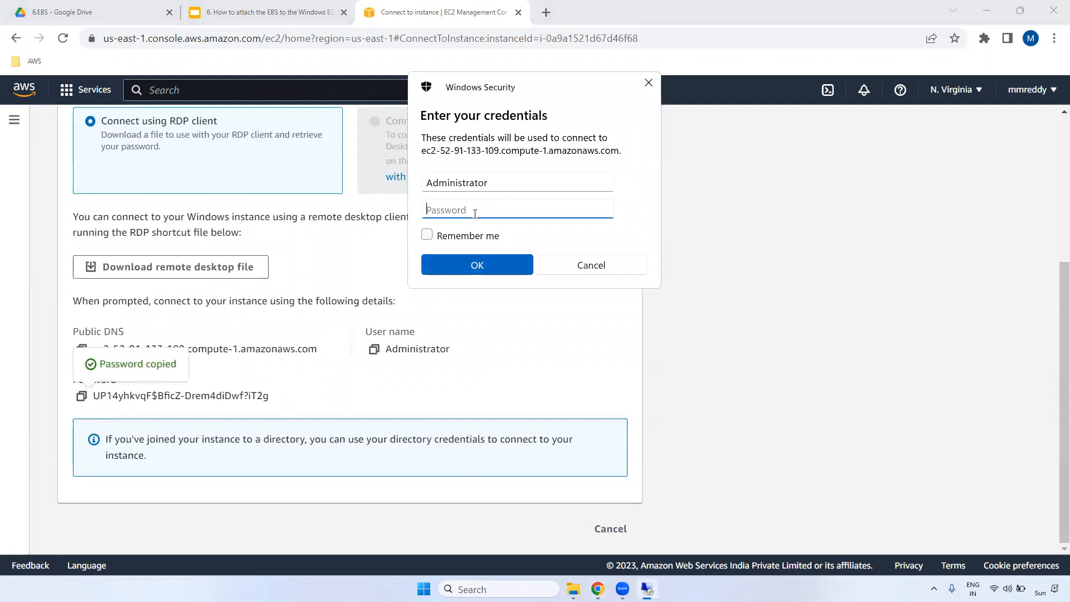
key("ctrl+v")
left_click(474, 262)
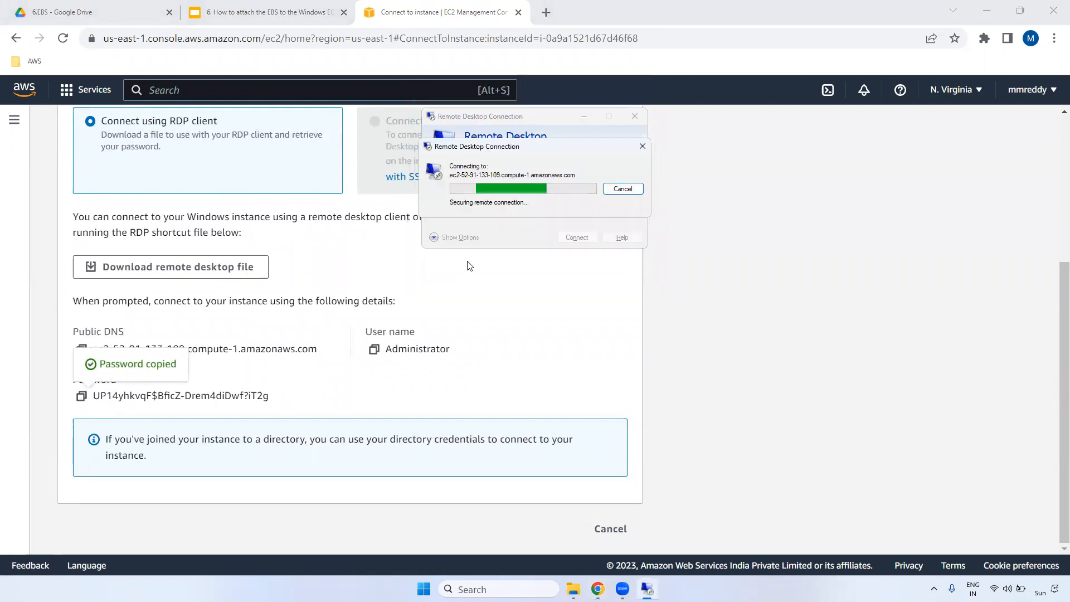
left_click(569, 275)
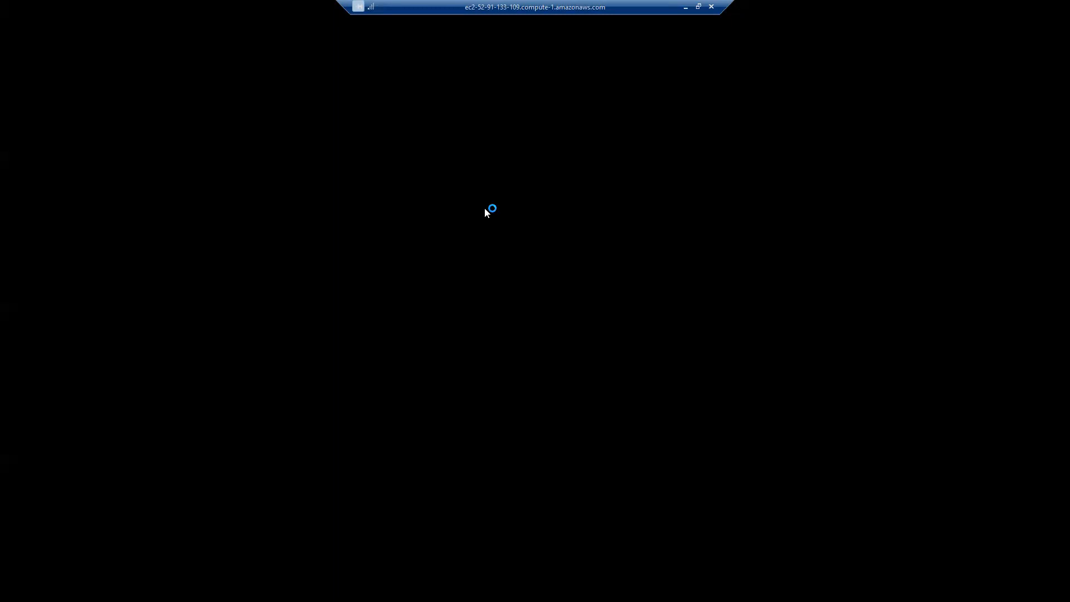
Minimize the remote session, return to the EC2 instance list and check the windows-server instance's attached block device and its volume size.
left_click(685, 7)
left_click(610, 529)
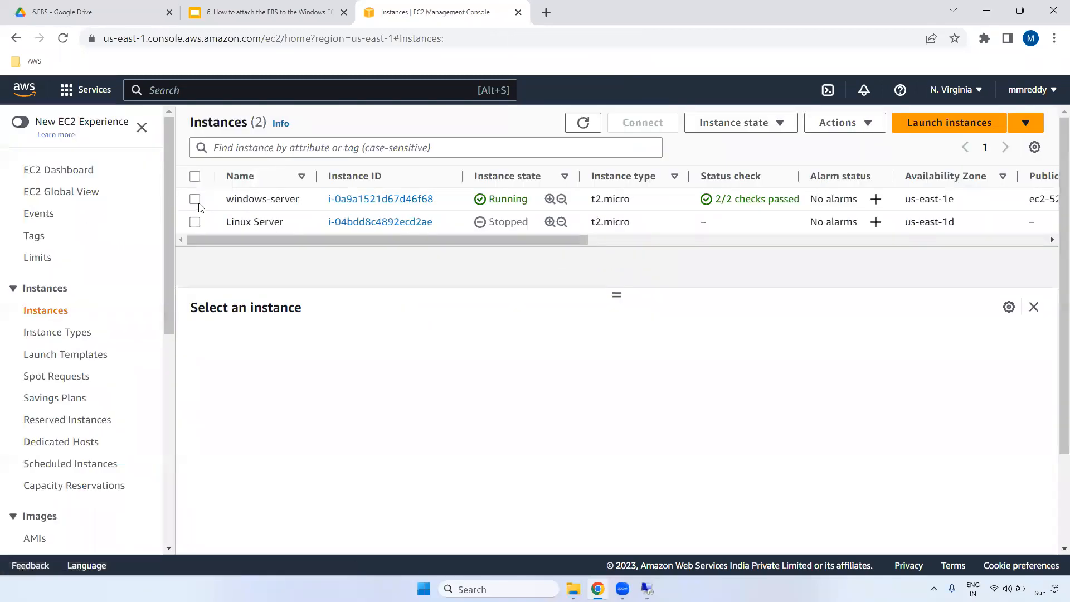
left_click(195, 200)
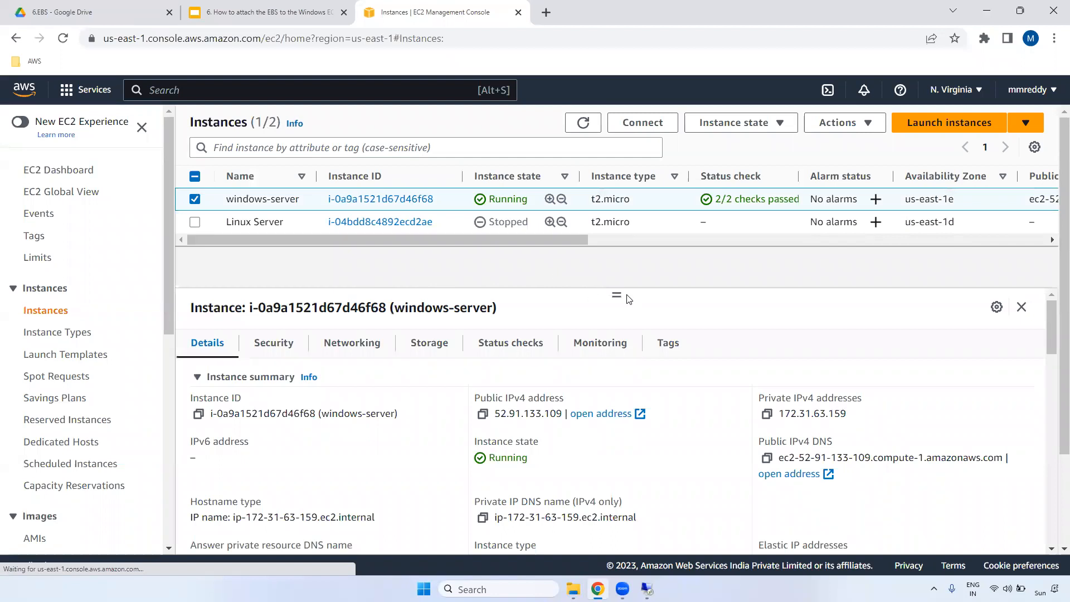
left_click(432, 345)
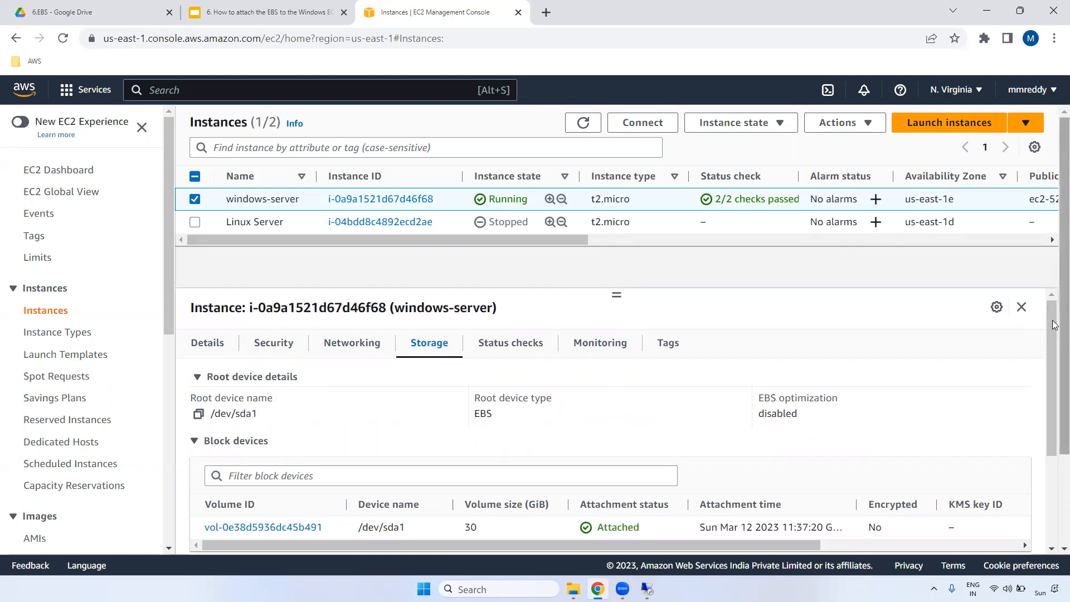
left_click_drag(1053, 323, 1052, 376)
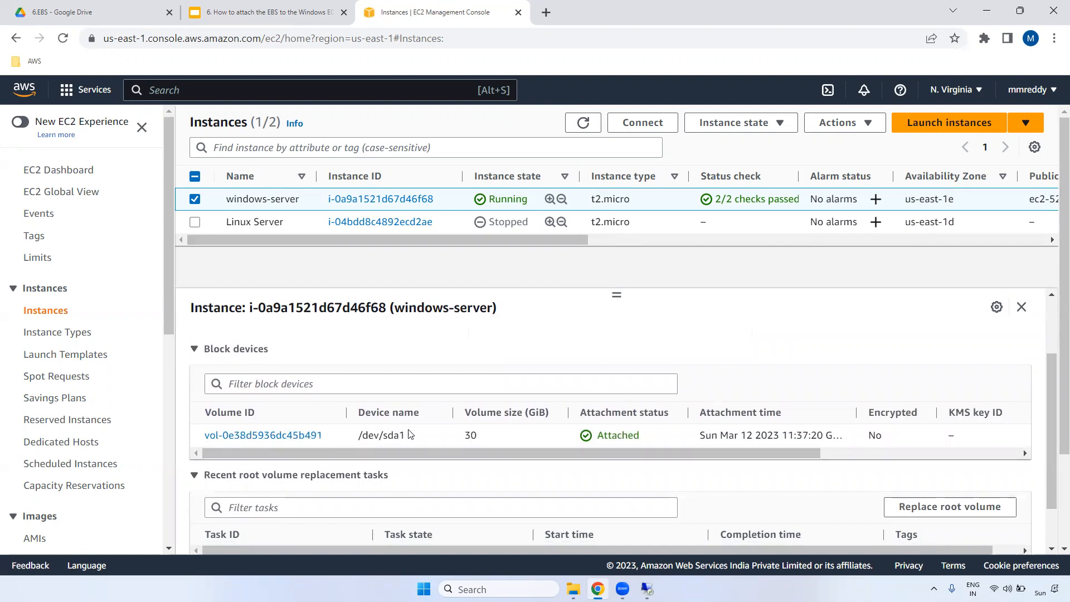
left_click_drag(464, 439, 545, 439)
Duplicate the EC2 console's browser tab and open the Elastic Block Store volumes list in the copy.
right_click(465, 5)
left_click(503, 97)
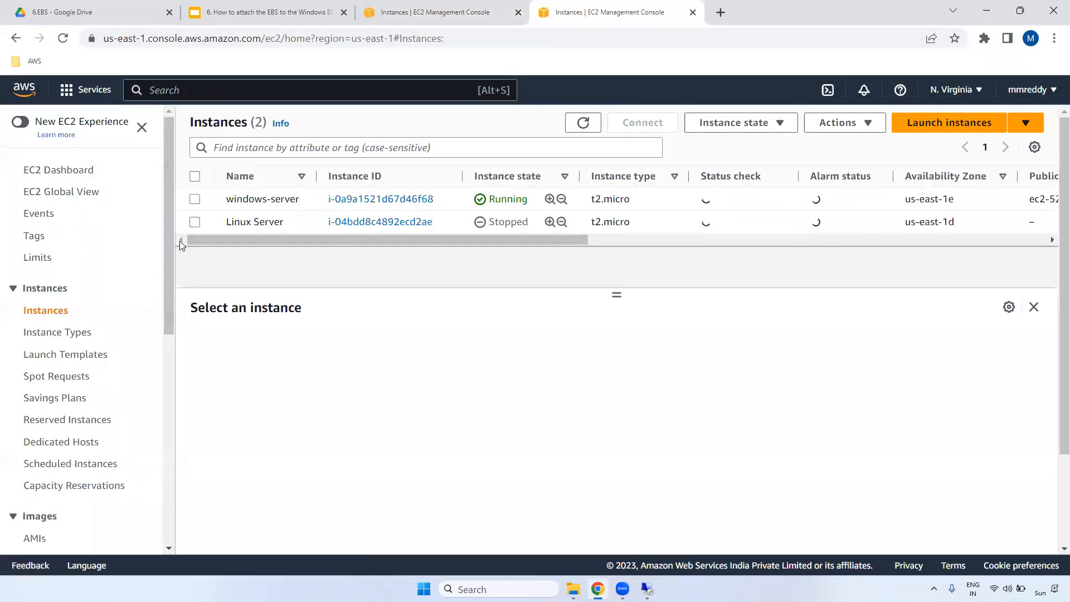
left_click_drag(168, 242, 132, 351)
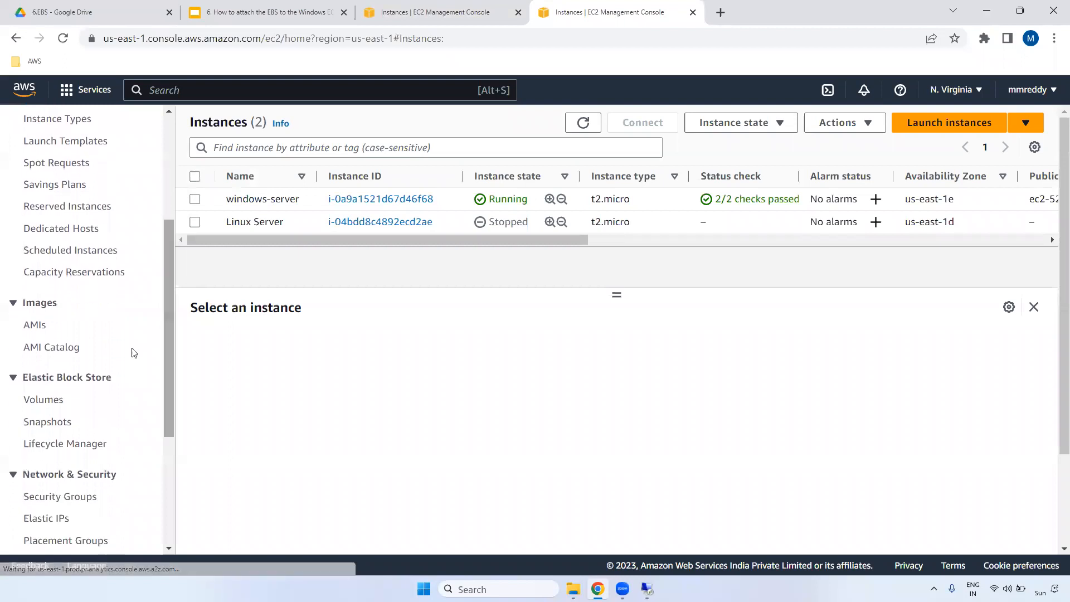
left_click(52, 401)
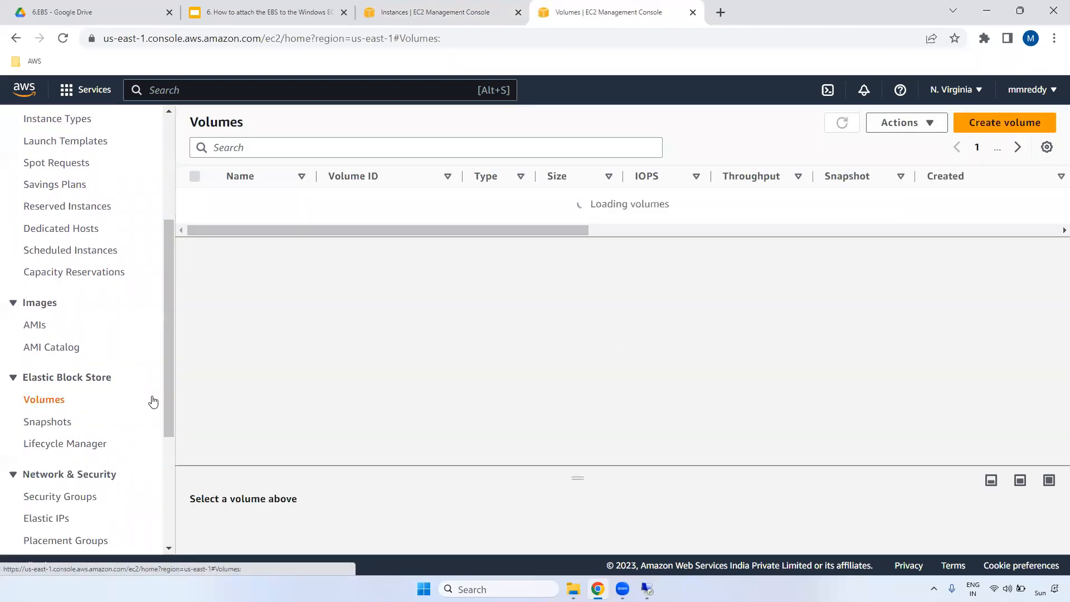
Start creating a new EBS volume and set its volume type to General Purpose SSD (gp3).
left_click(1004, 122)
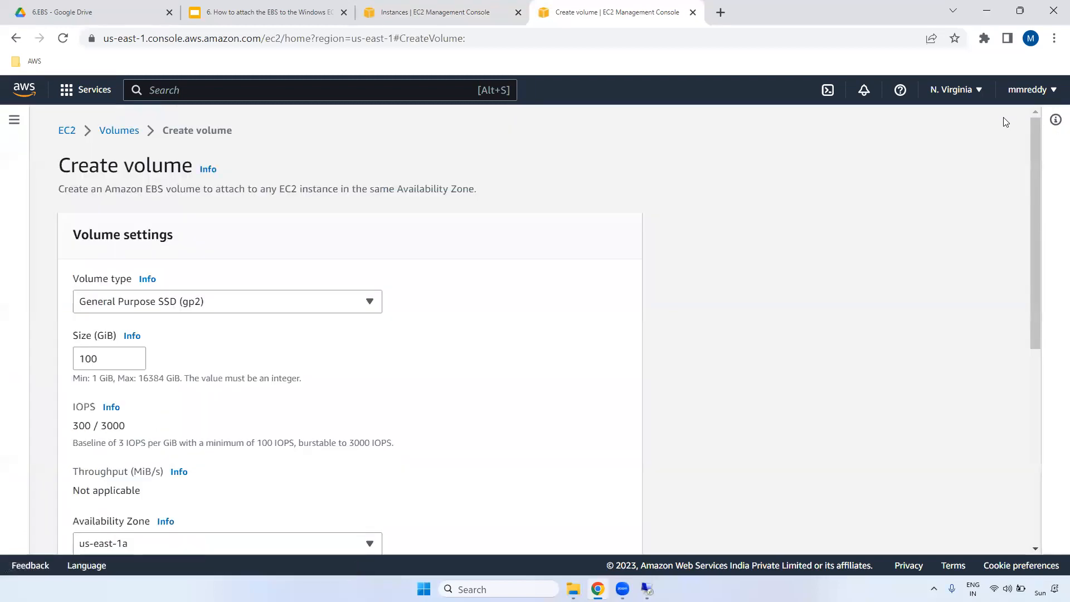
left_click(209, 303)
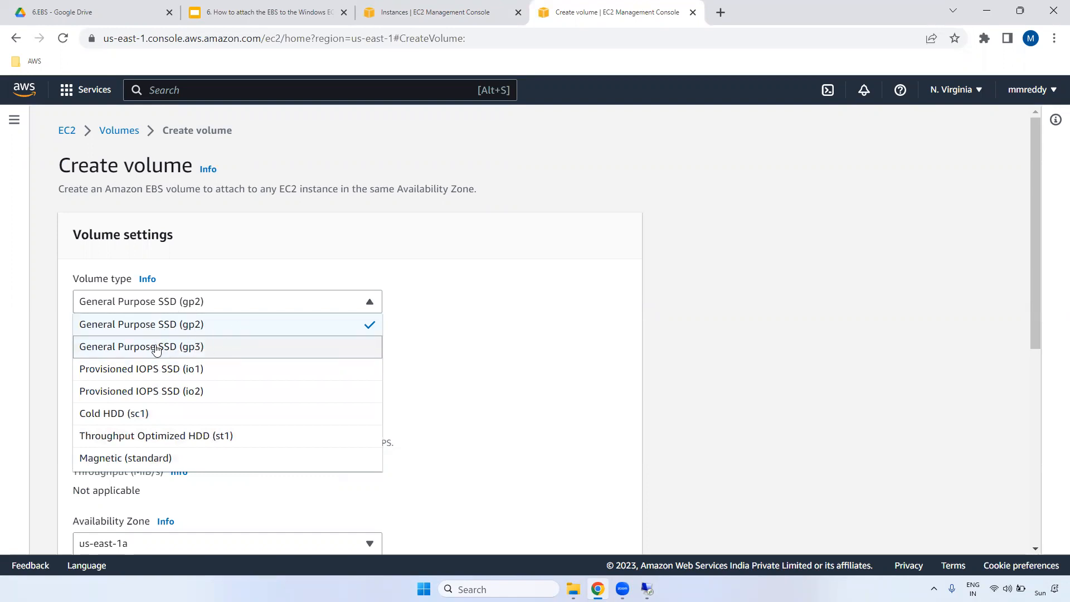
left_click(205, 352)
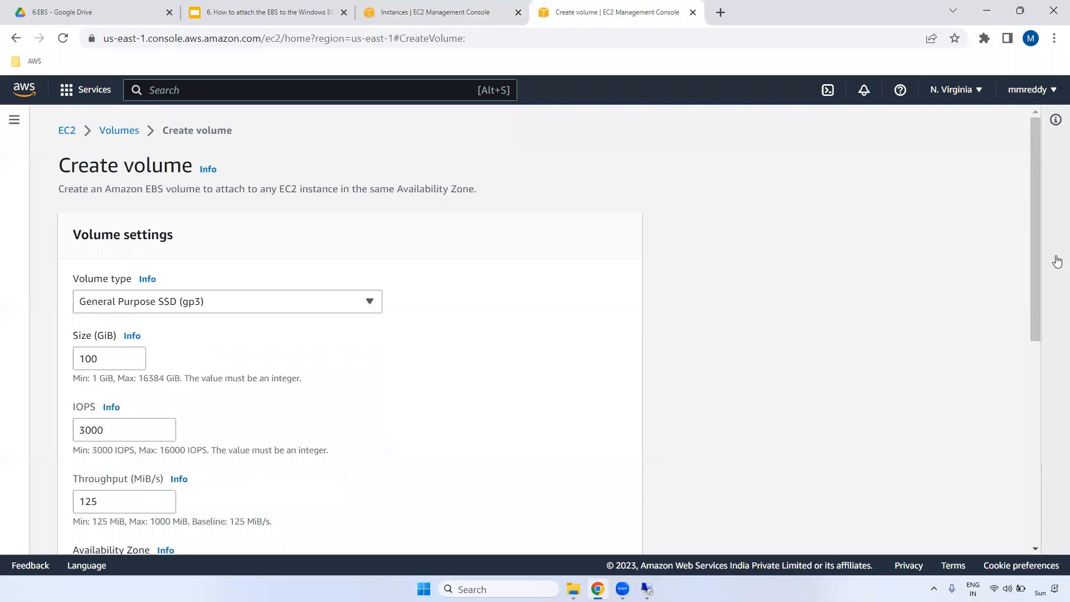
Review the new volume's size, IOPS and throughput settings.
scroll(1031, 240, "down", 1)
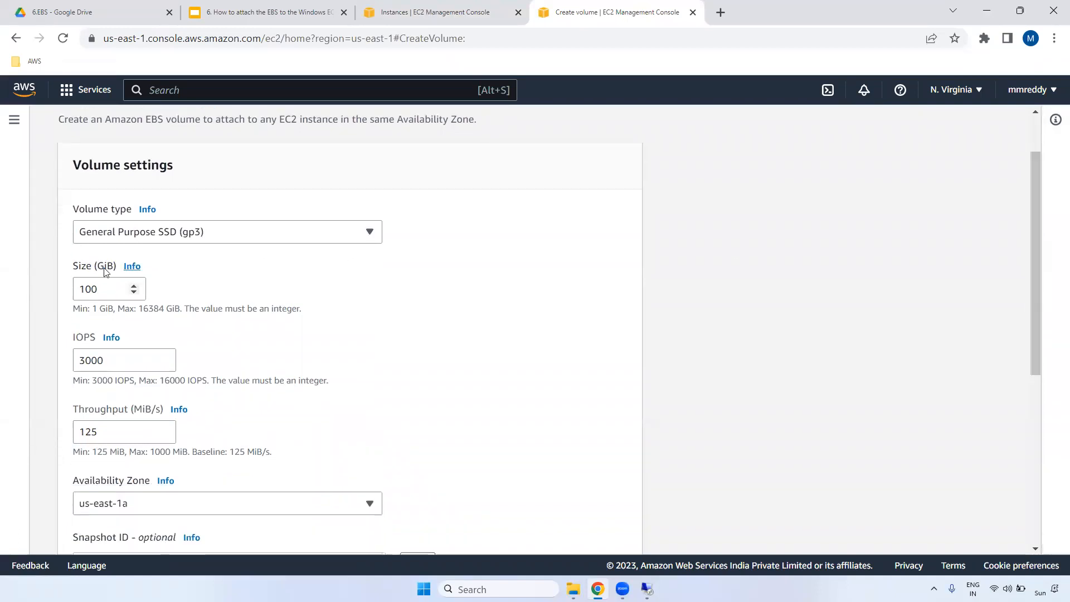
double_click(89, 288)
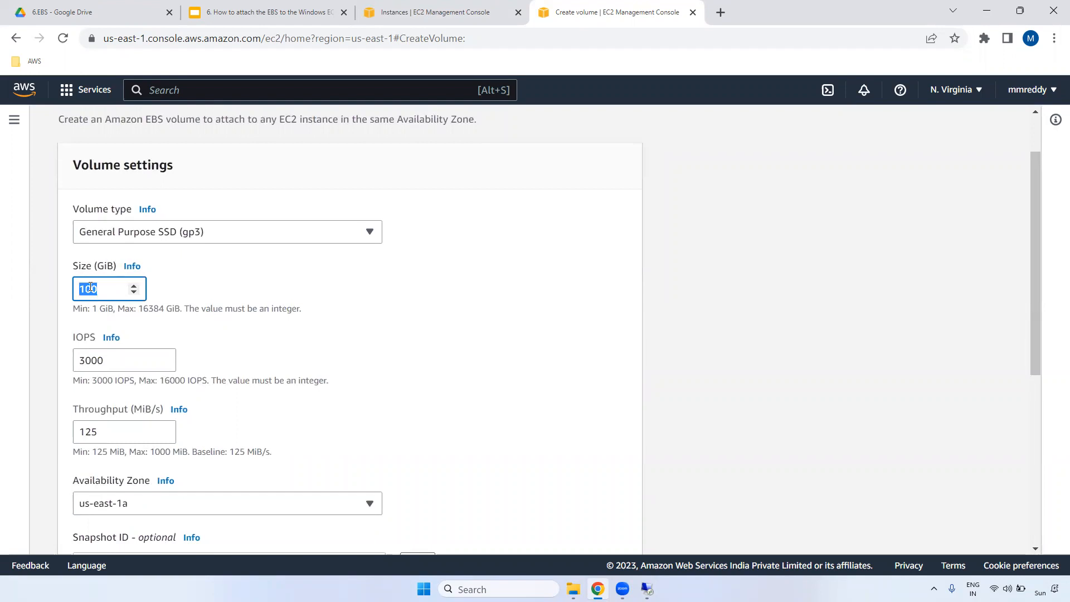
triple_click(82, 338)
left_click(536, 320)
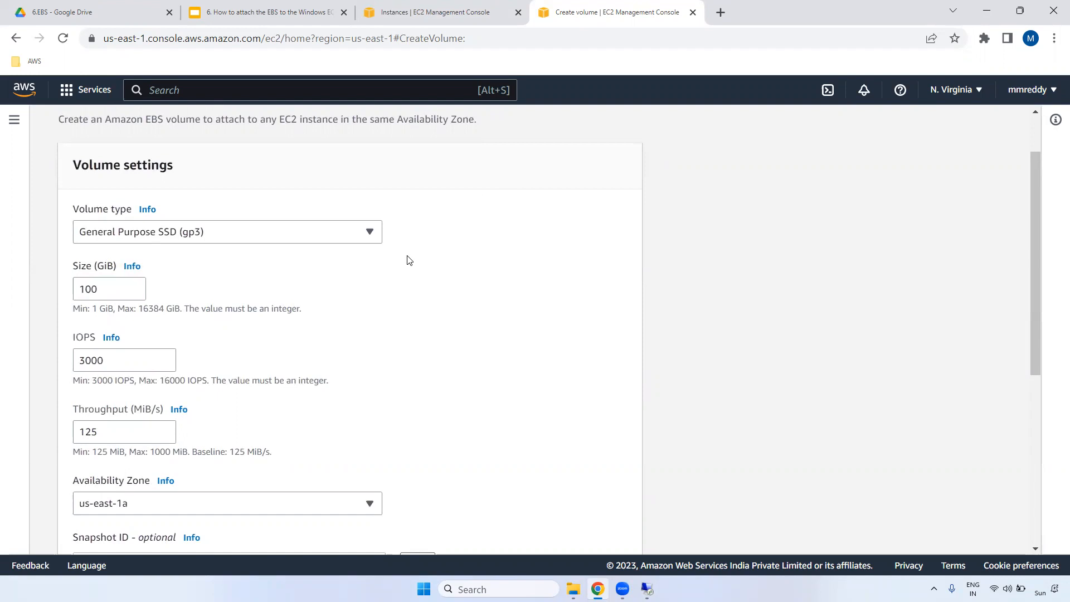
left_click(97, 433)
left_click_drag(1032, 259, 1035, 304)
left_click(130, 265)
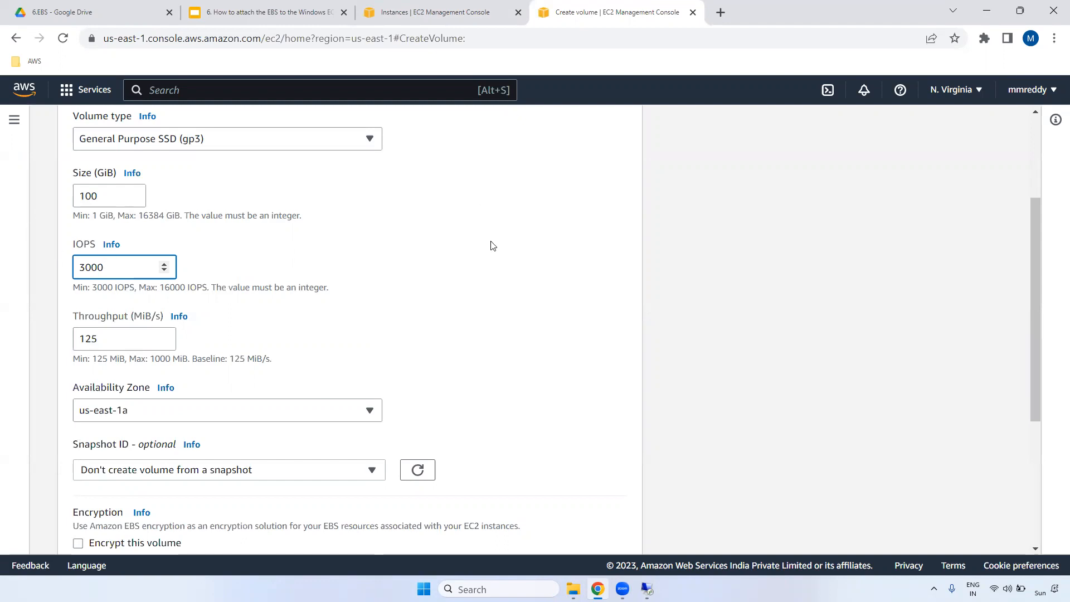
double_click(101, 270)
Check the windows-server instance's Availability Zone in the instance list and set the new volume's Availability Zone to us-east-1e.
left_click(460, 7)
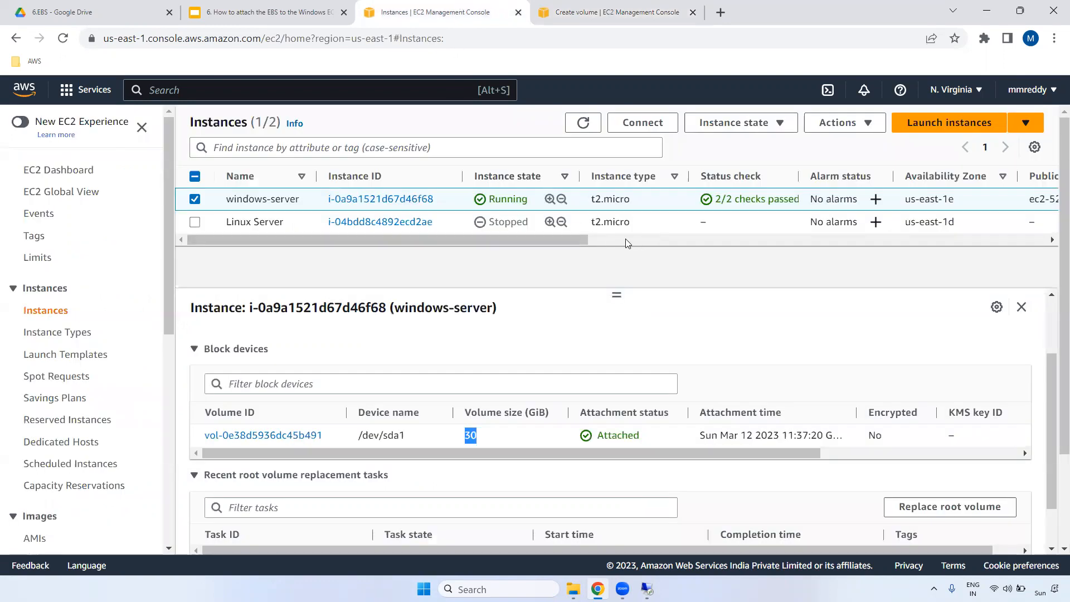
left_click_drag(566, 240, 633, 243)
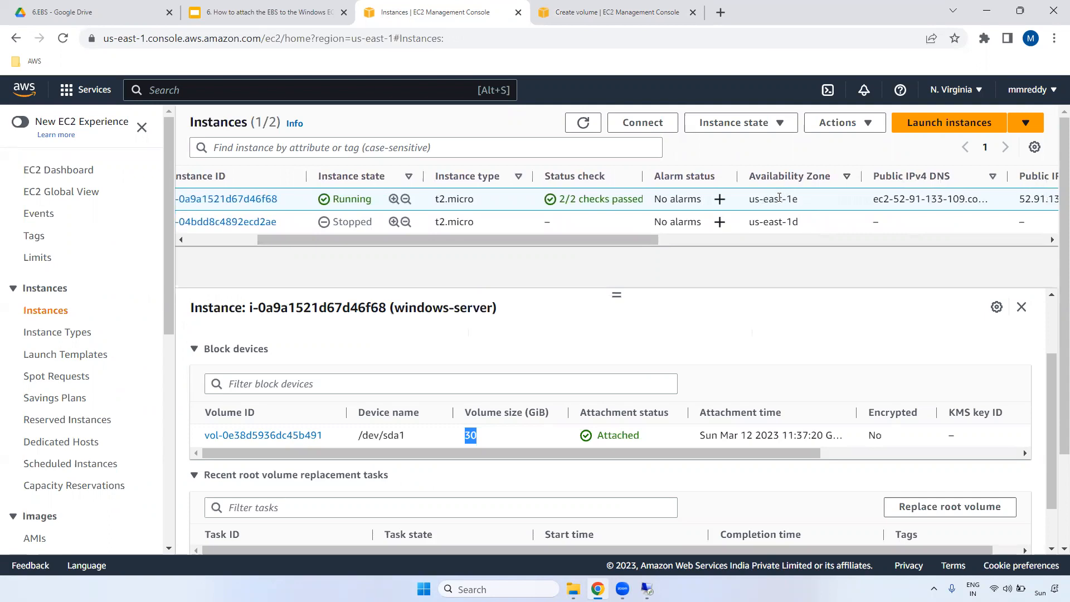
left_click_drag(746, 198, 808, 200)
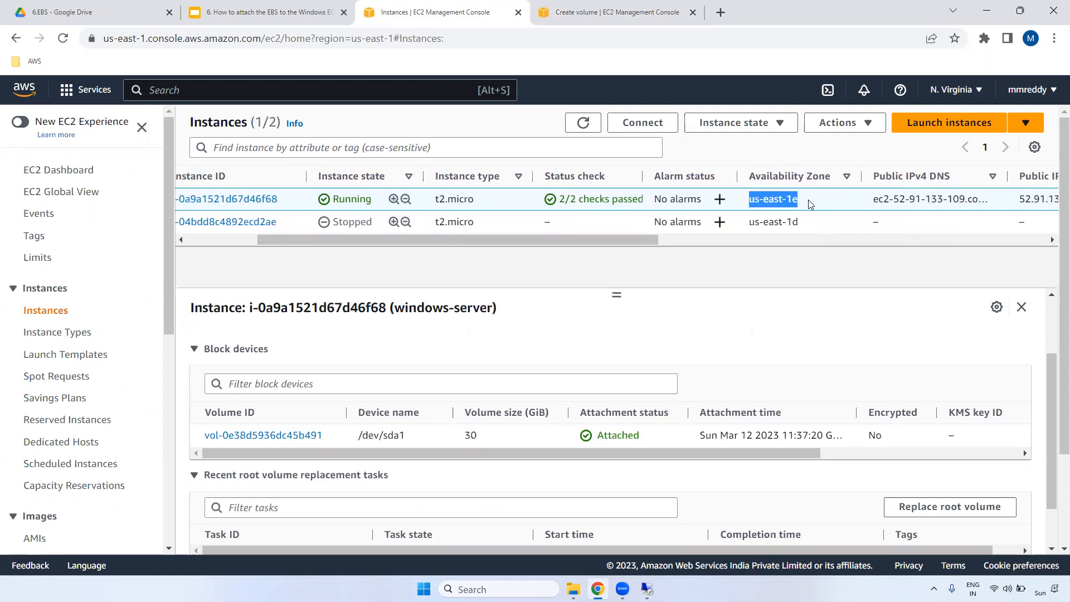
left_click(649, 12)
left_click(186, 416)
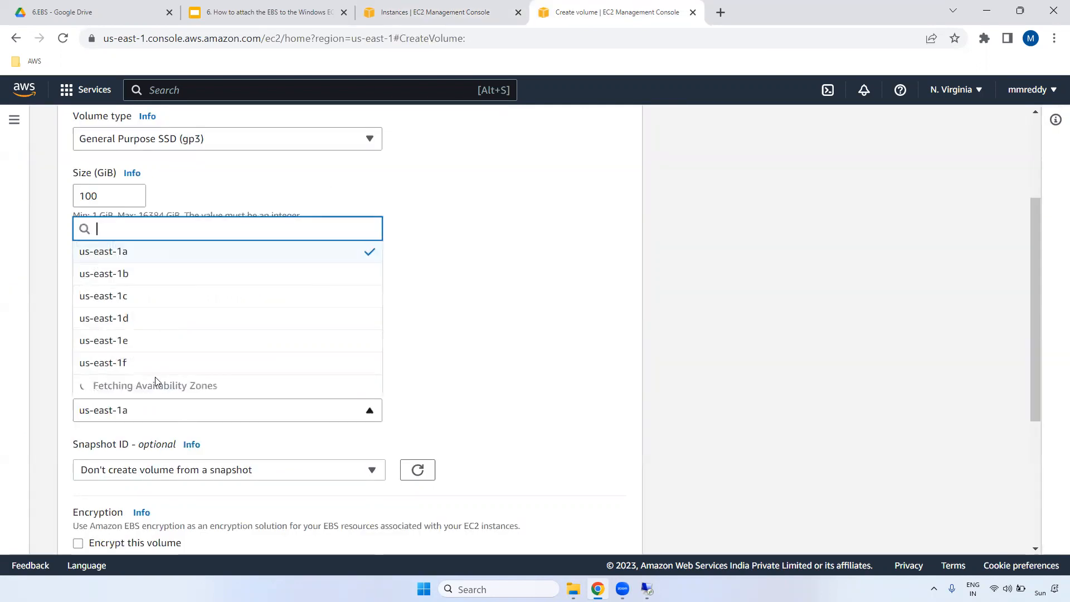
left_click(125, 341)
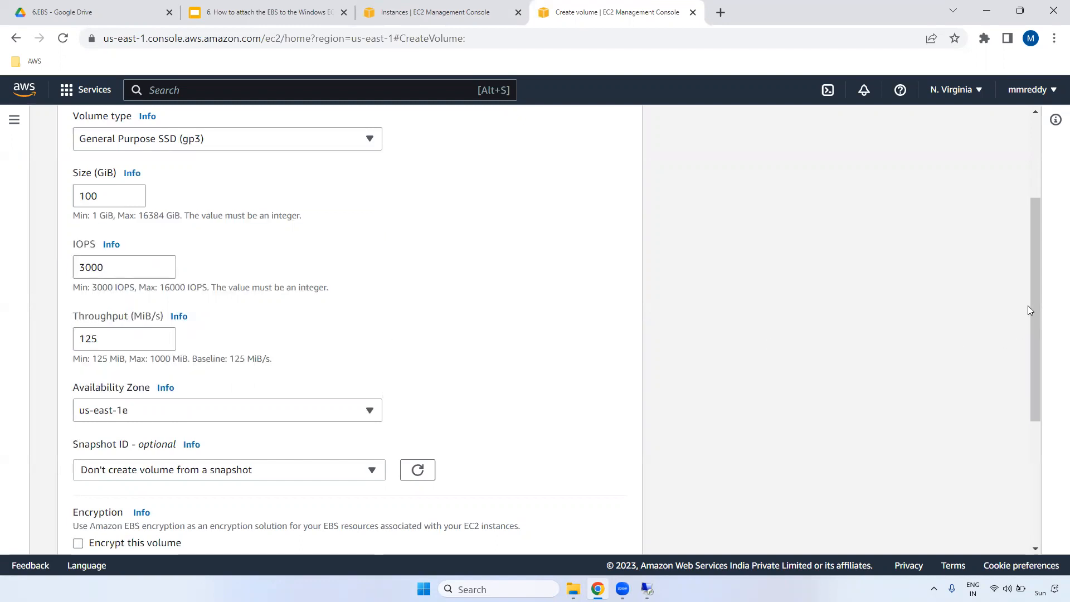
Leave the new volume without a snapshot or encryption and add a tag with key Name and value windows-server.
left_click_drag(1036, 279, 1037, 349)
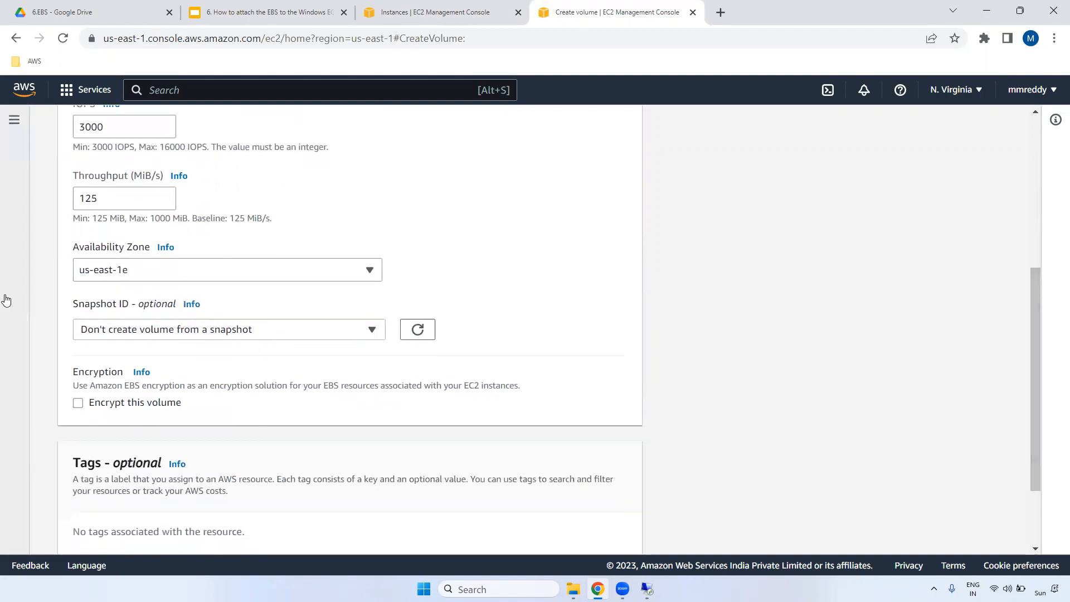
double_click(103, 308)
triple_click(104, 308)
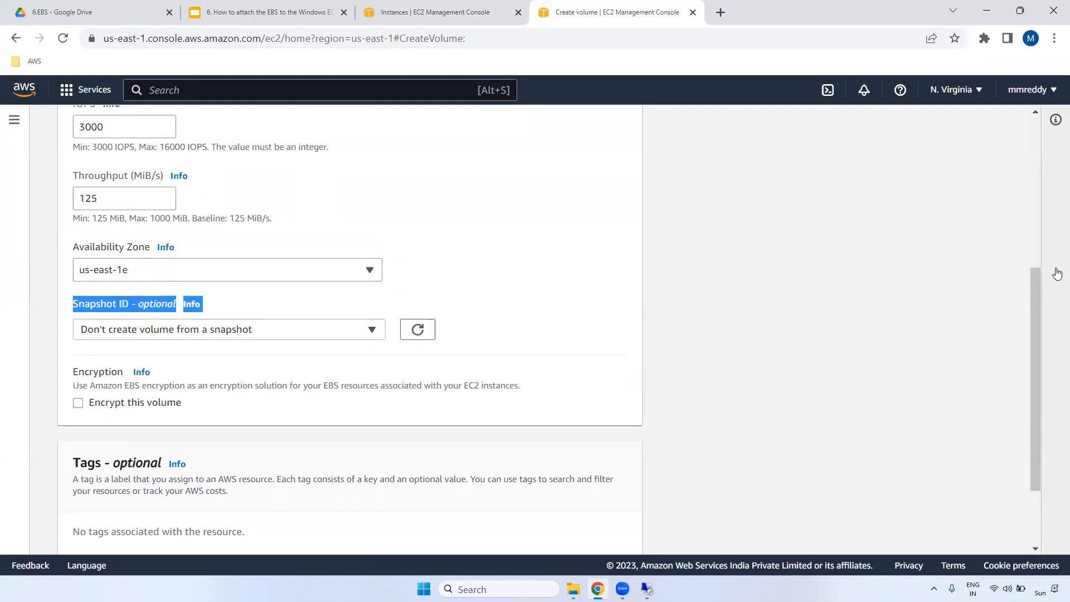
left_click_drag(1034, 306, 962, 360)
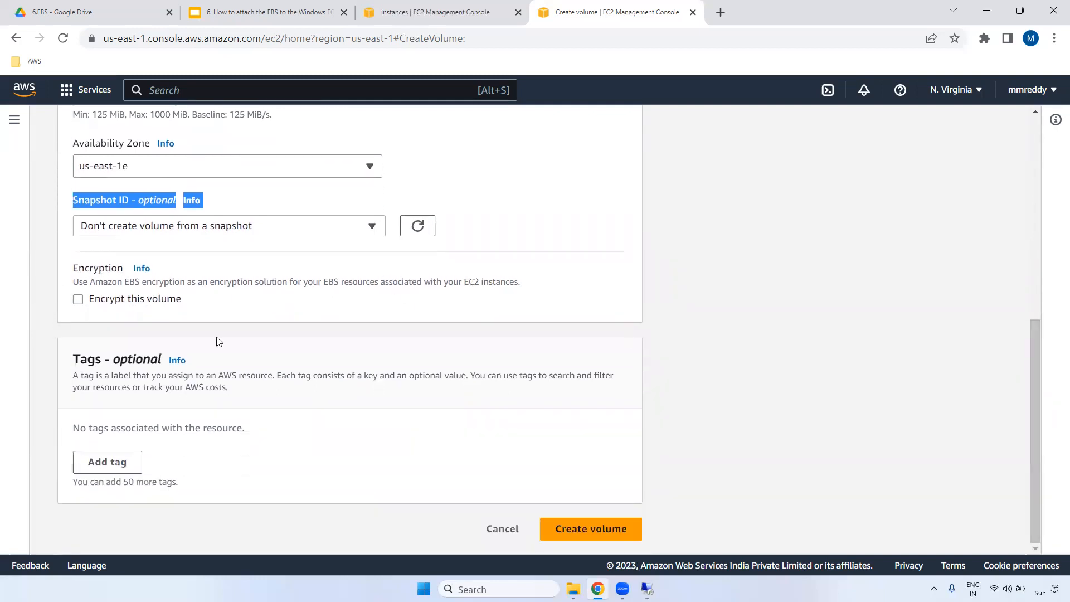
left_click(129, 474)
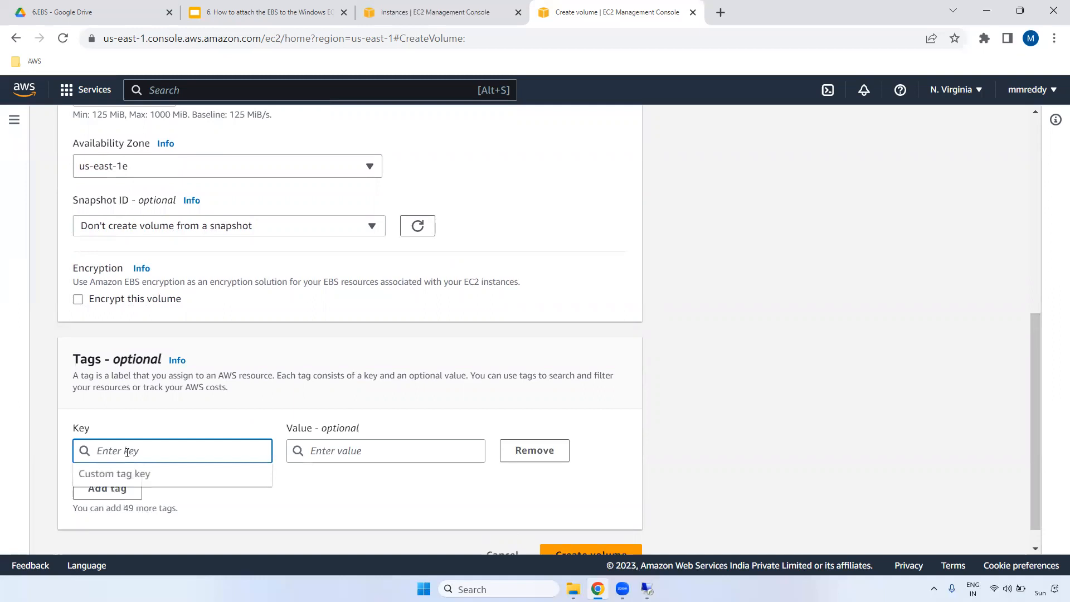
type("Name")
left_click(132, 475)
left_click(314, 449)
type("windows-")
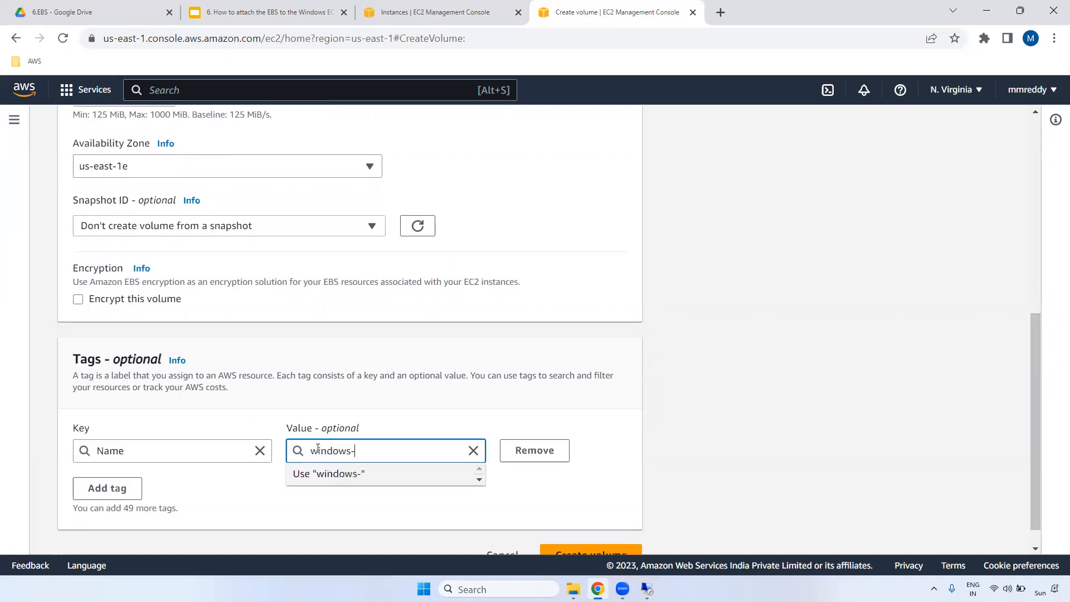
type("server")
left_click(357, 475)
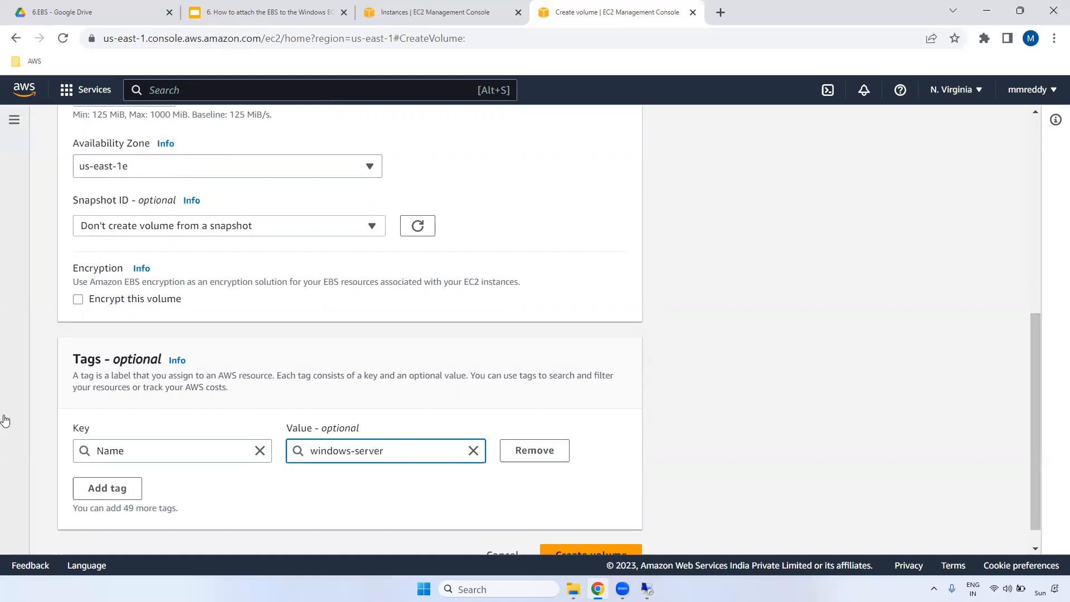
Check the Name tag's value and create the volume.
scroll(1035, 457, "down", 1)
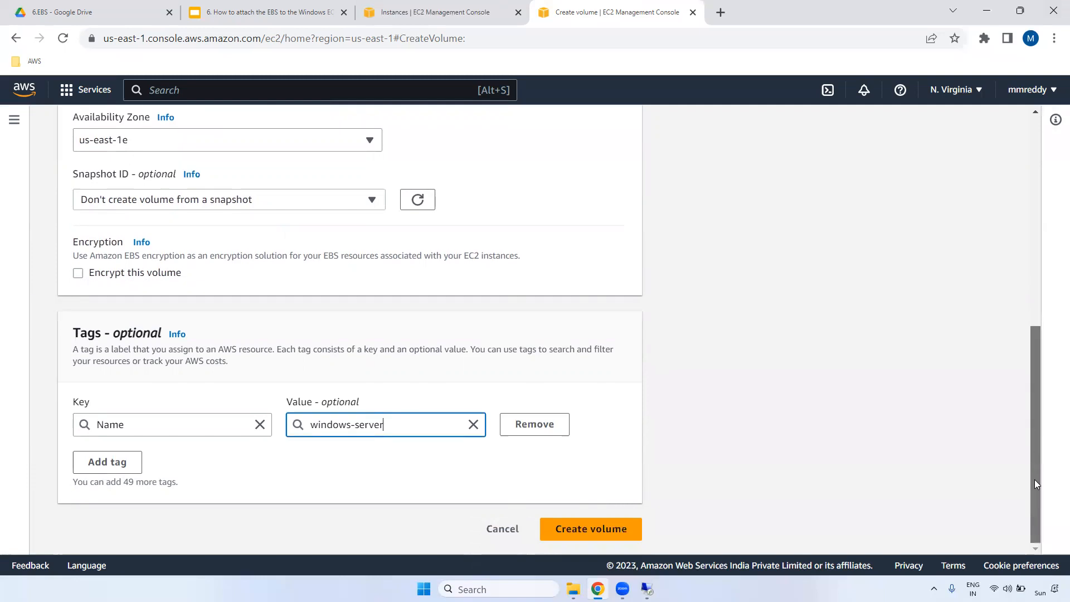
triple_click(344, 428)
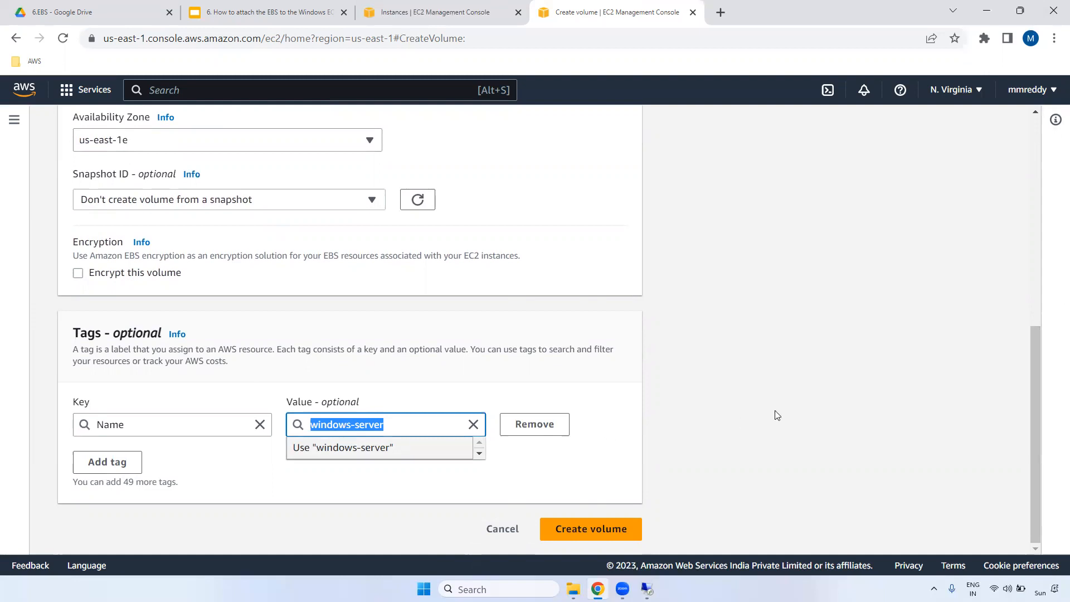
left_click(725, 407)
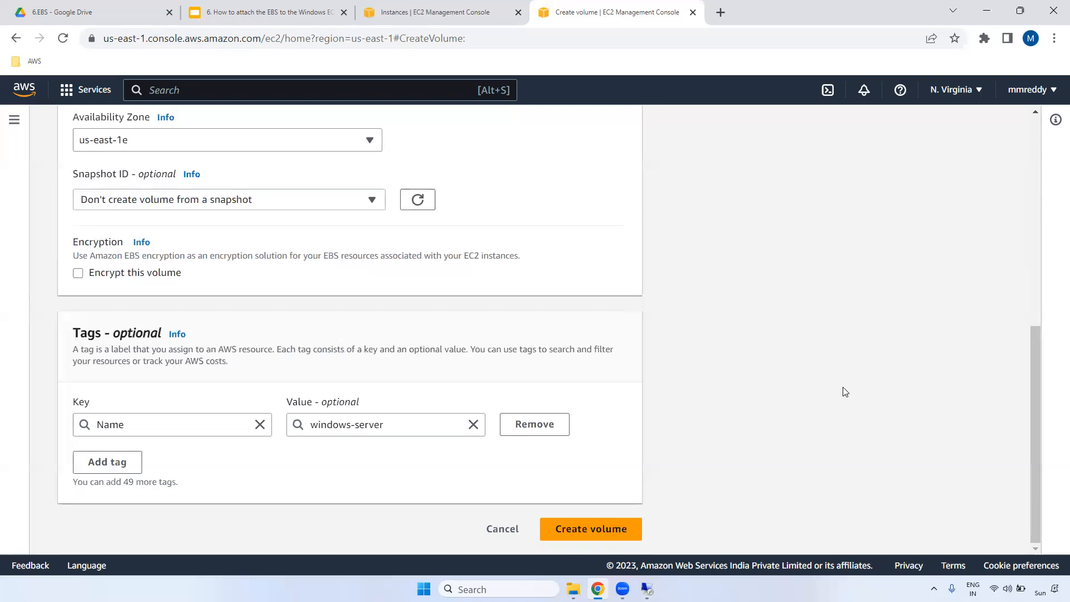
left_click(591, 532)
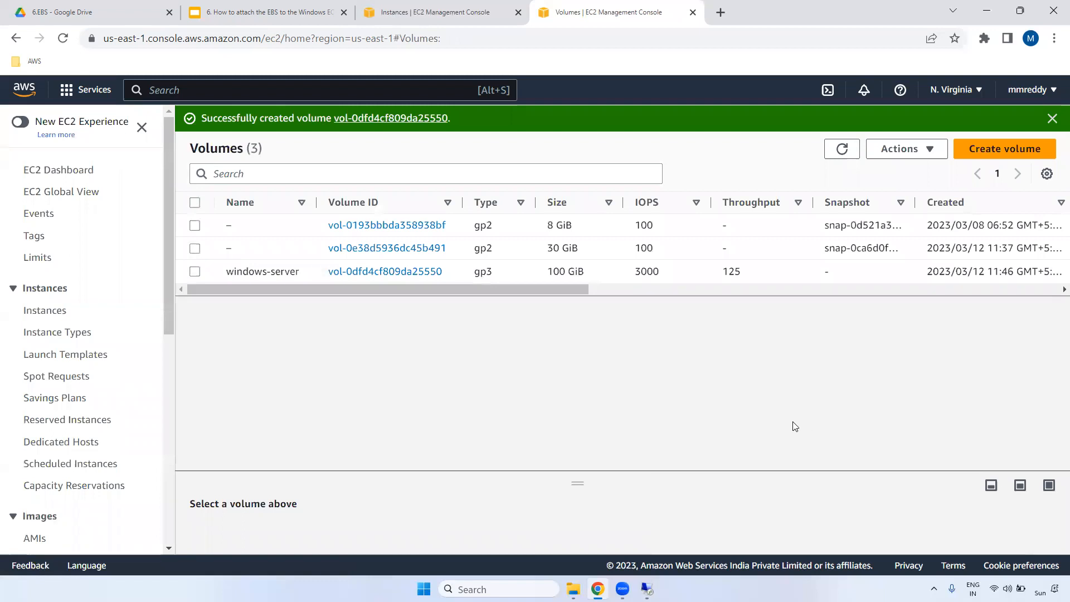
Check the windows-server volume's details, available actions and state, and refresh the volume list.
left_click(195, 272)
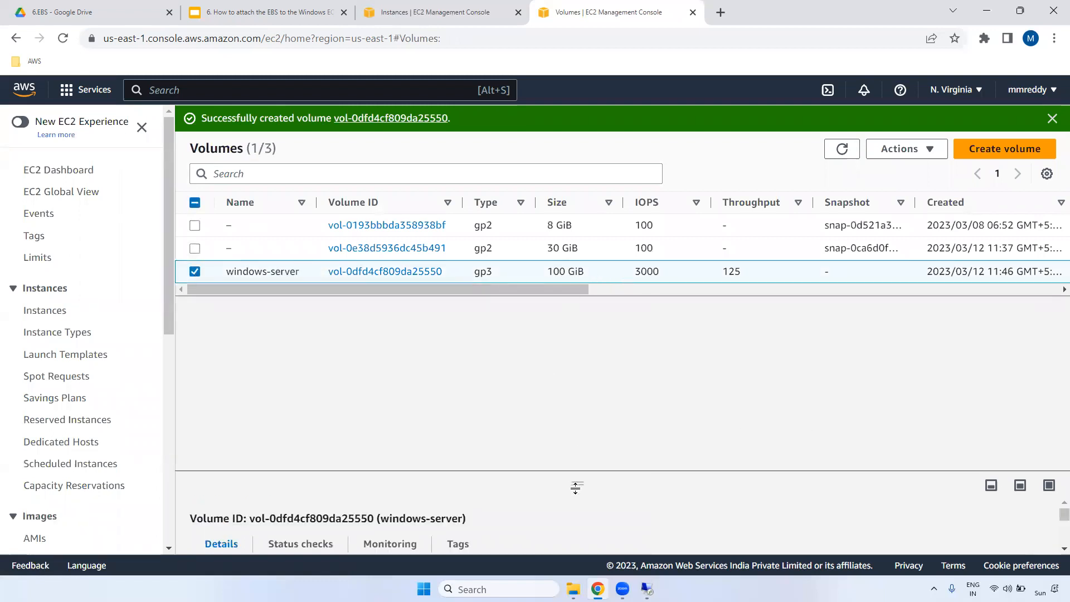
left_click_drag(577, 482, 579, 350)
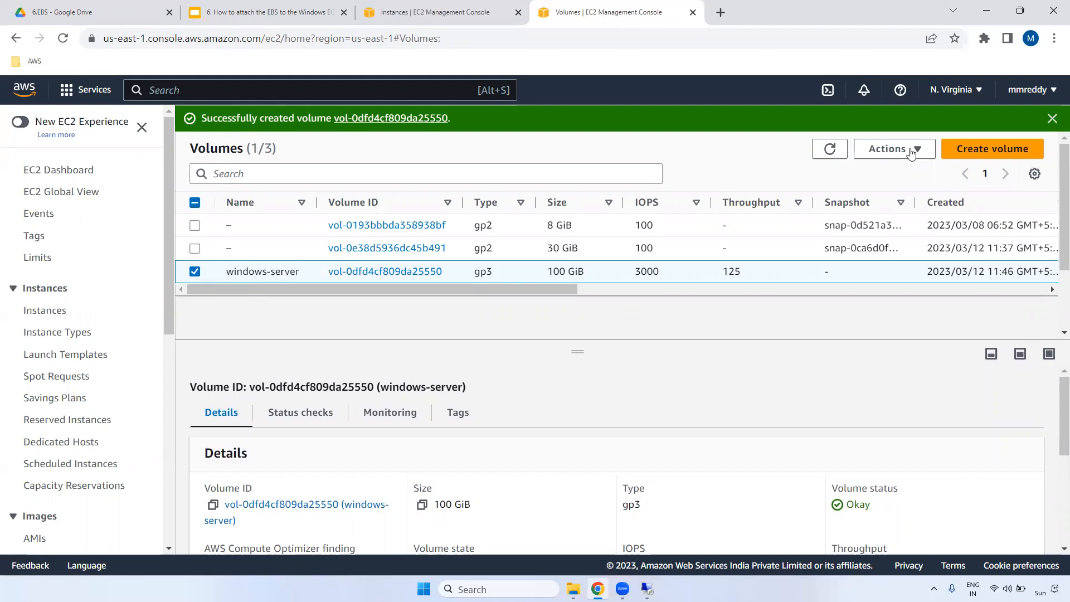
left_click(890, 151)
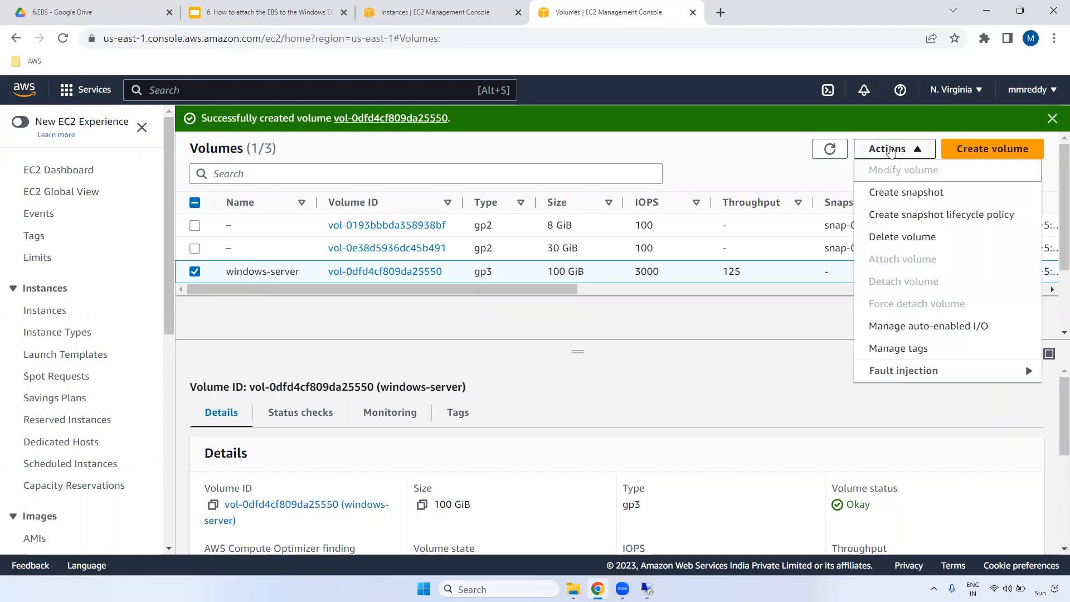
left_click(744, 327)
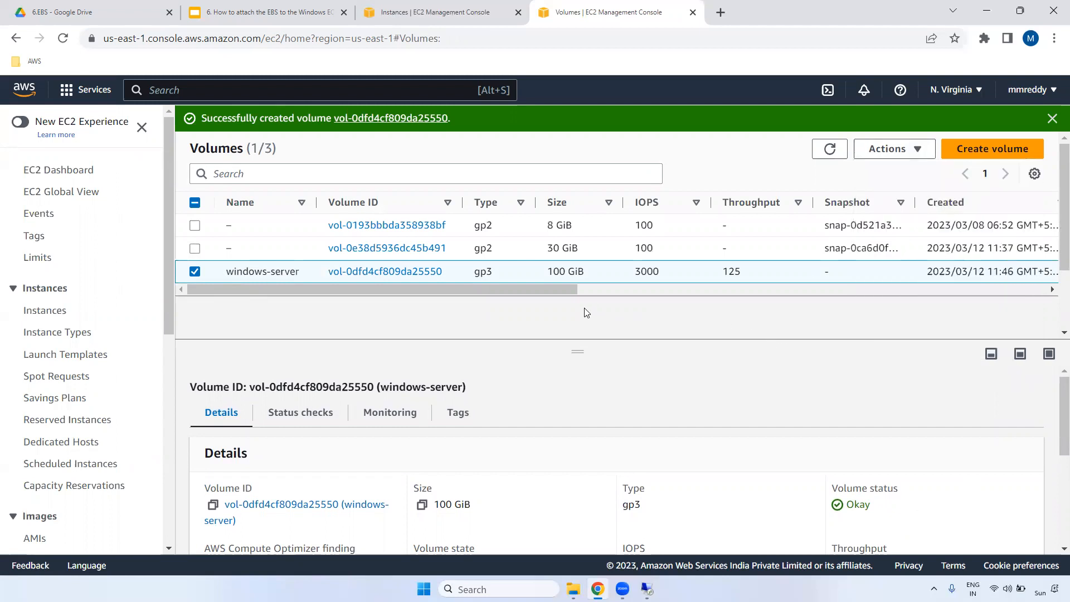
left_click_drag(565, 291, 567, 292)
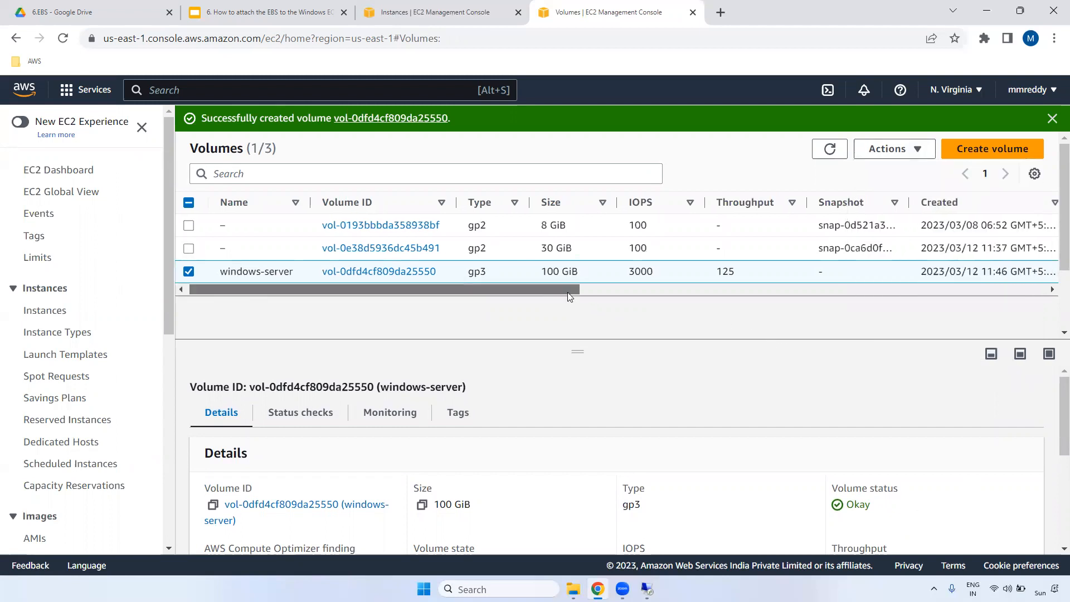
left_click(770, 287)
double_click(830, 148)
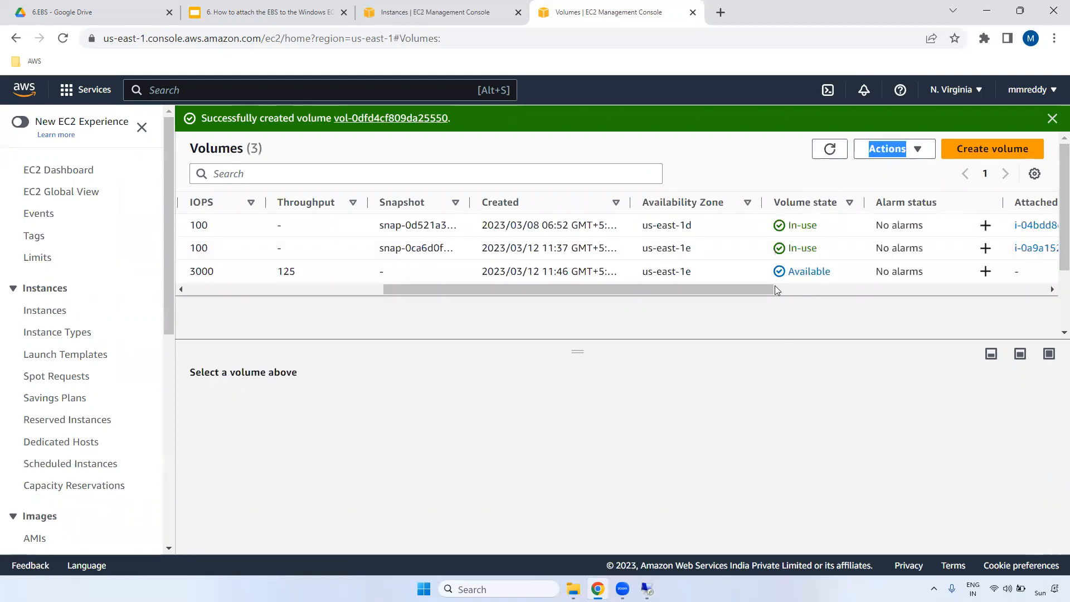
Select the windows-server volume in the list and open its Attach volume form.
left_click_drag(745, 291, 373, 290)
left_click(195, 271)
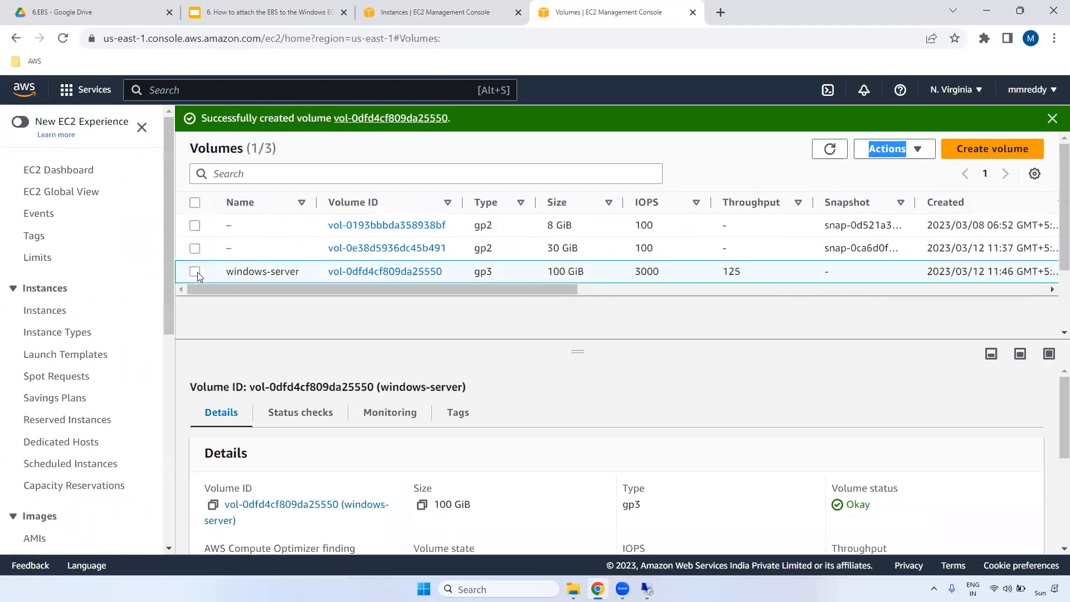
left_click(907, 152)
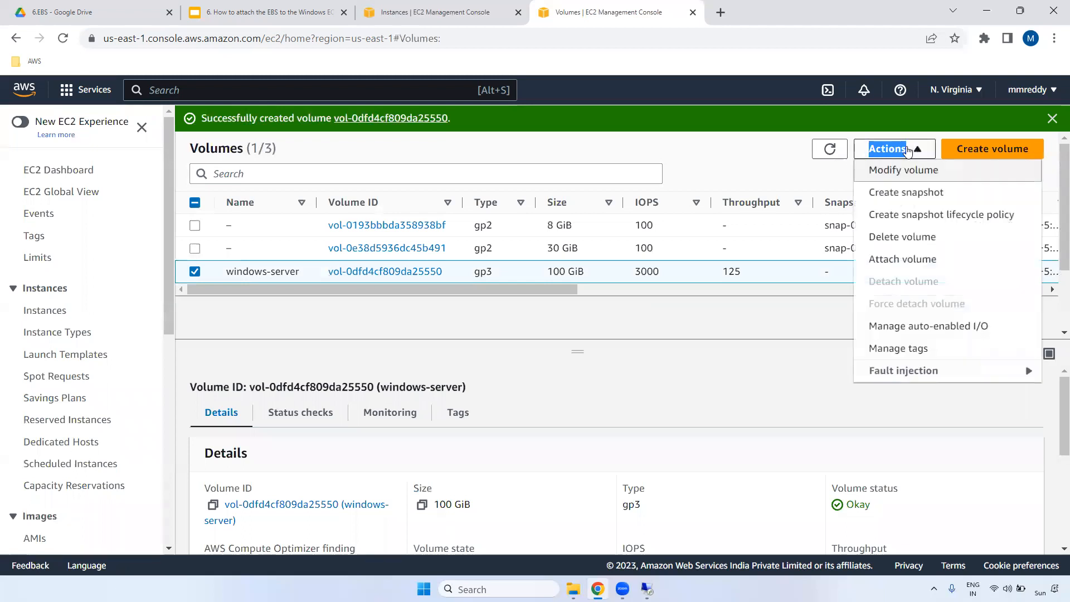
left_click(909, 271)
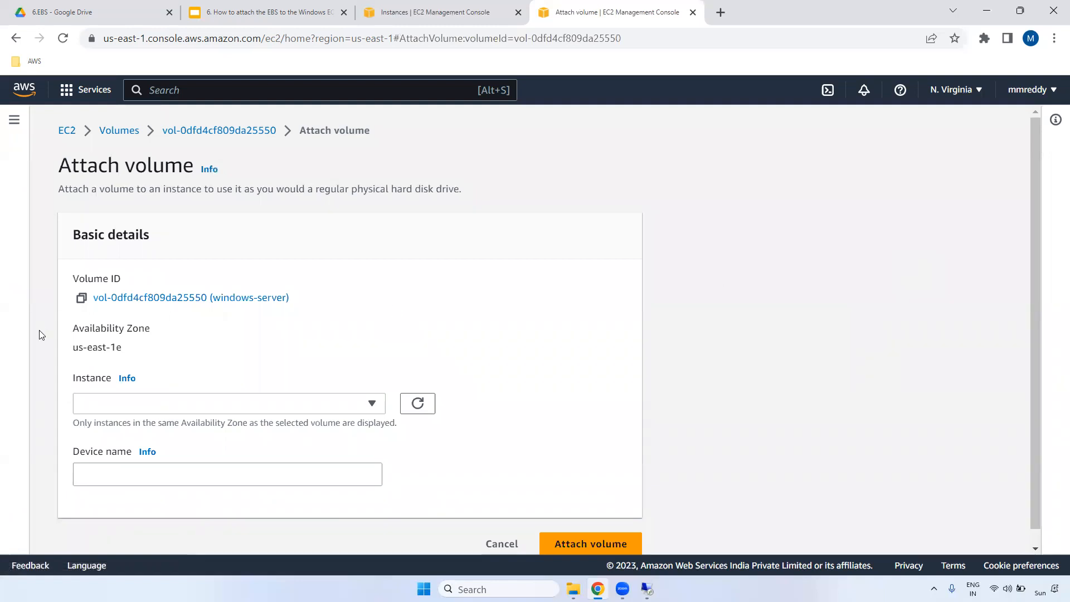
Attach the volume to the windows-server instance, keeping the device name xvdf.
left_click_drag(74, 330, 154, 348)
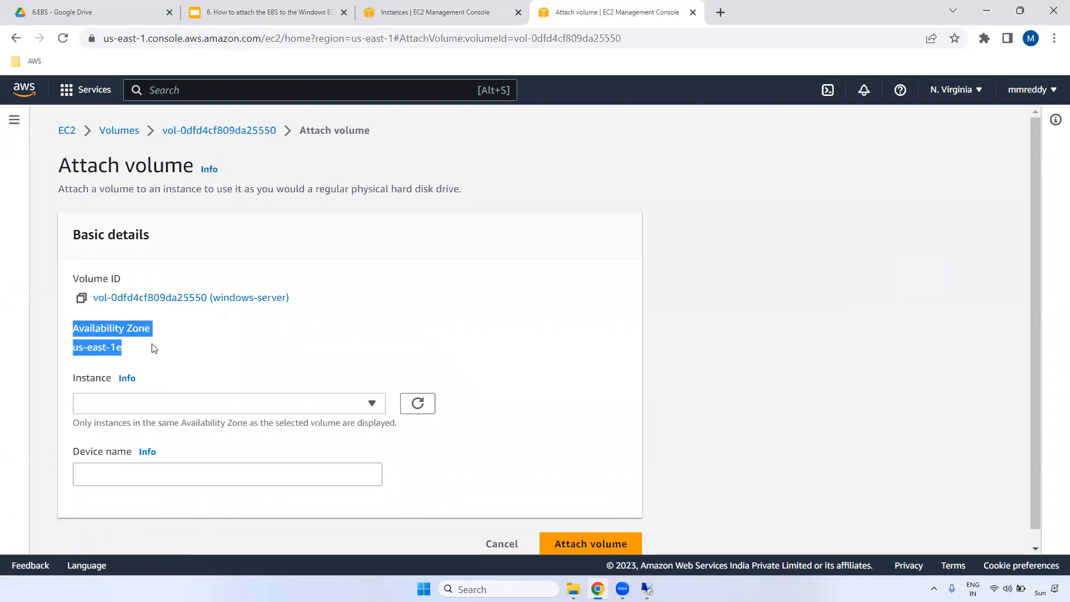
left_click(230, 411)
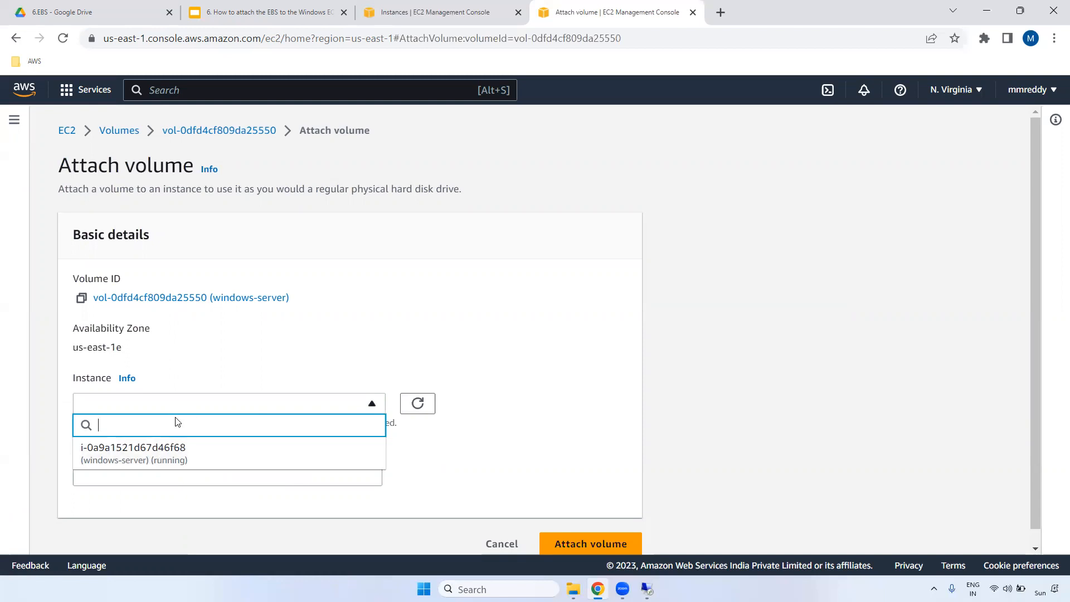
left_click(167, 457)
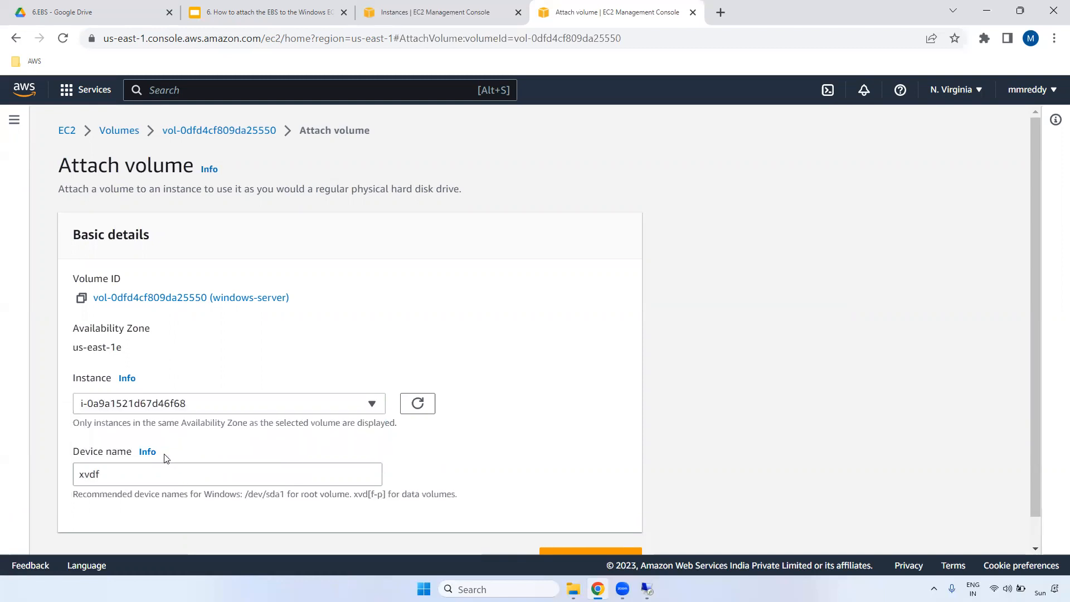
scroll(1036, 323, "down", 1)
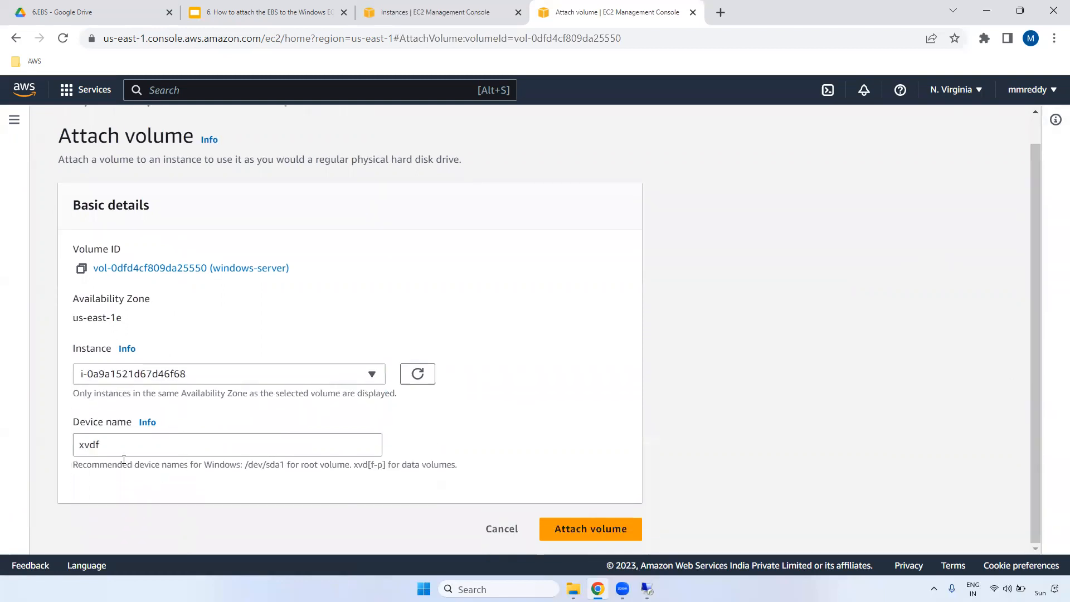
double_click(89, 423)
double_click(103, 443)
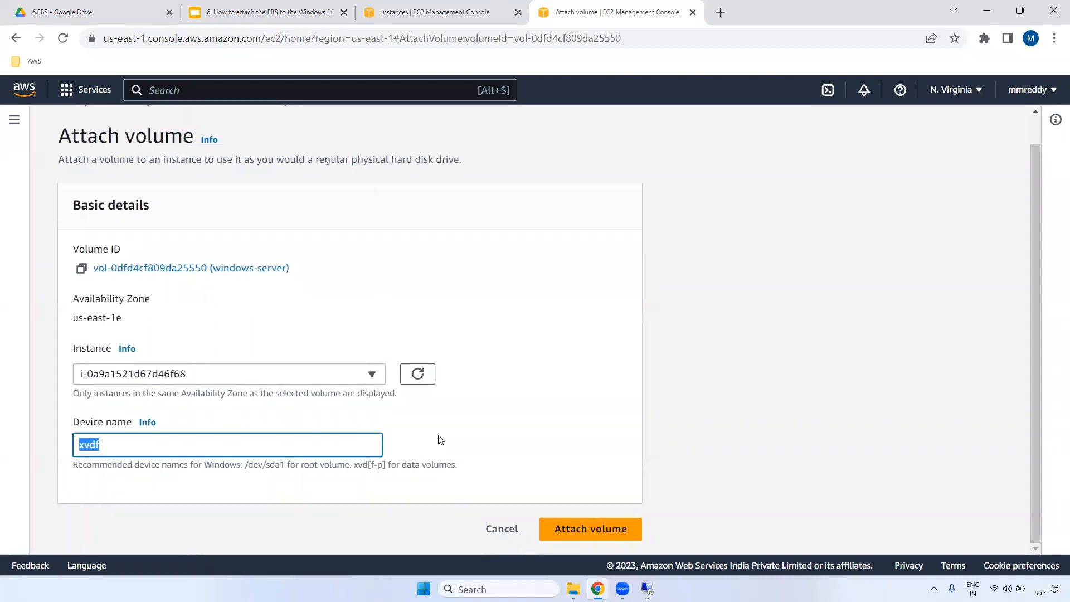
left_click(606, 536)
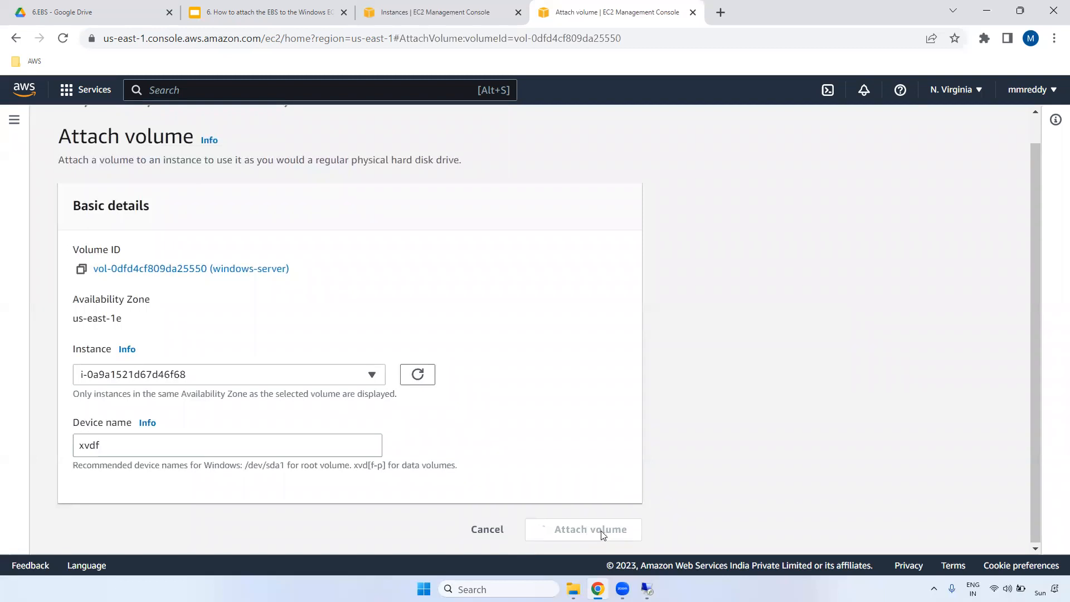
Check the windows-server volume's state in the volume list and refresh the list.
left_click_drag(515, 291, 697, 291)
left_click_drag(825, 273, 868, 277)
left_click_drag(432, 291, 230, 284)
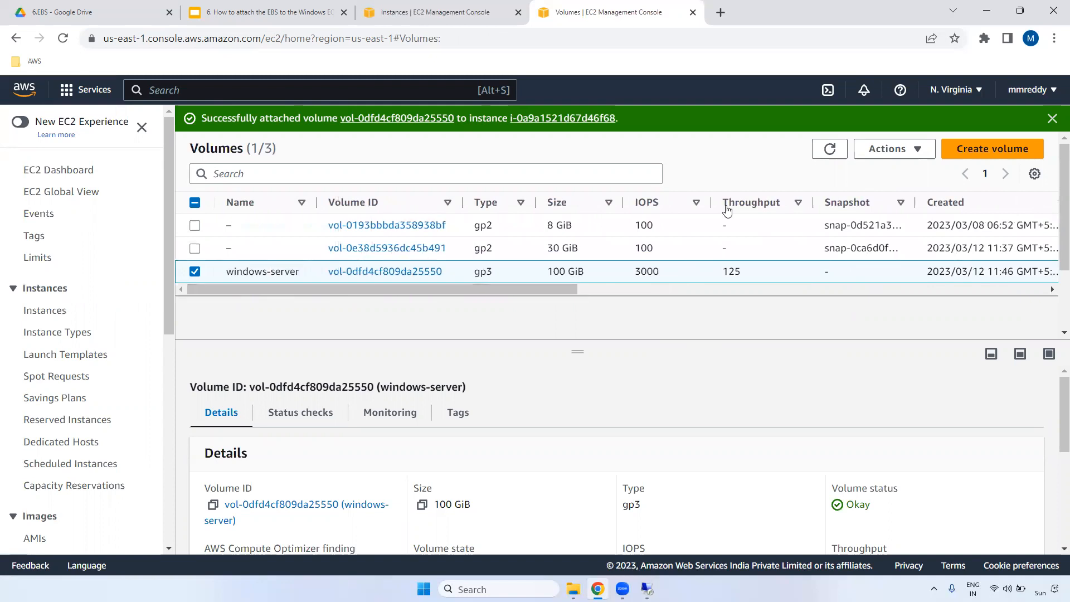
double_click(829, 149)
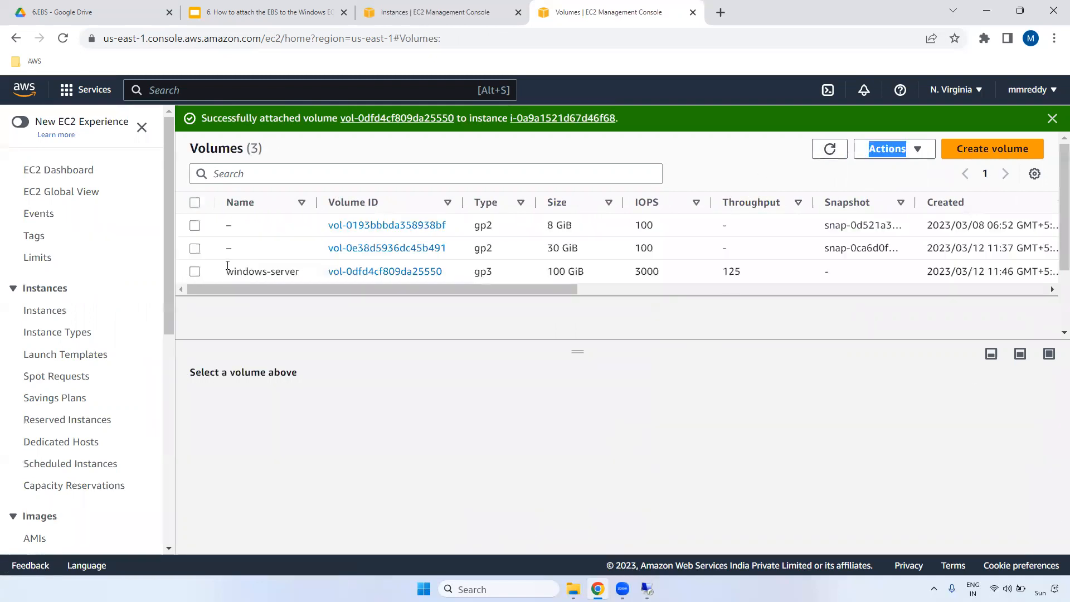
Examine the windows-server volume's details, including its volume state and attached instances.
left_click(195, 272)
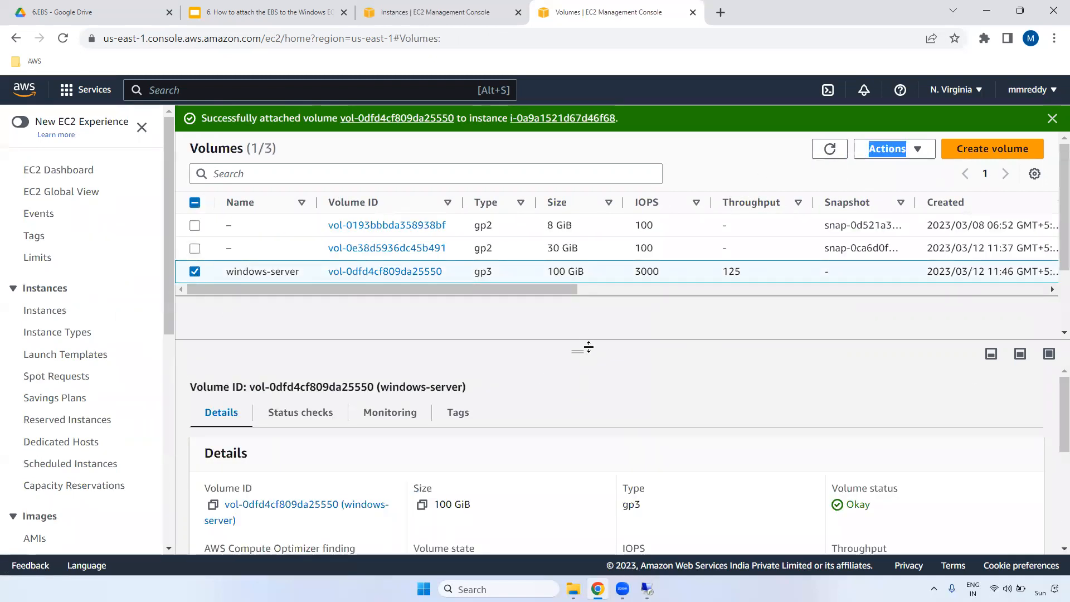
left_click_drag(588, 346, 589, 271)
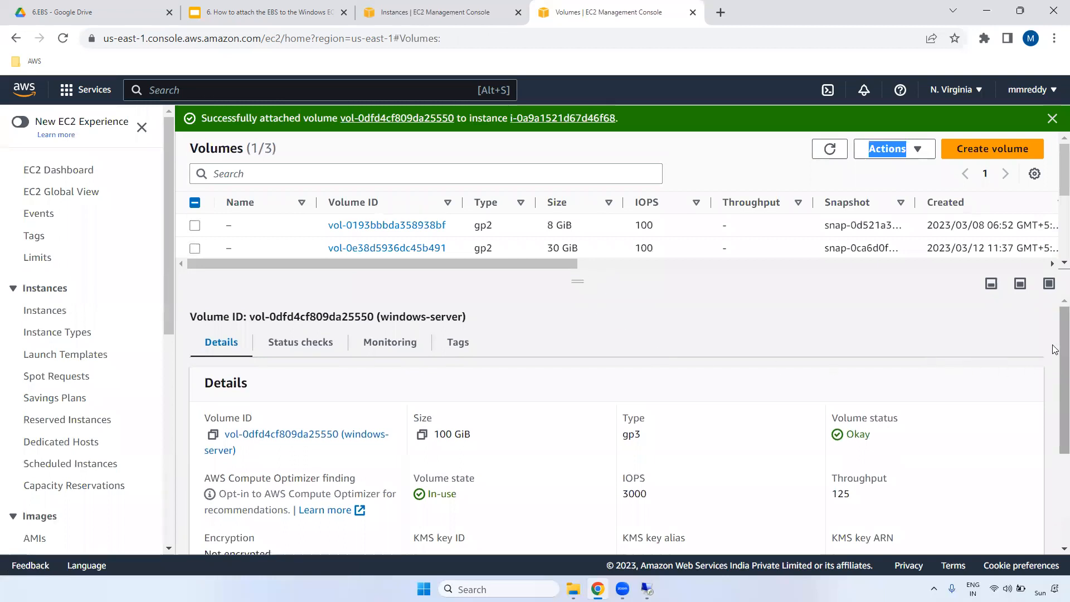
scroll(1054, 349, "down", 3)
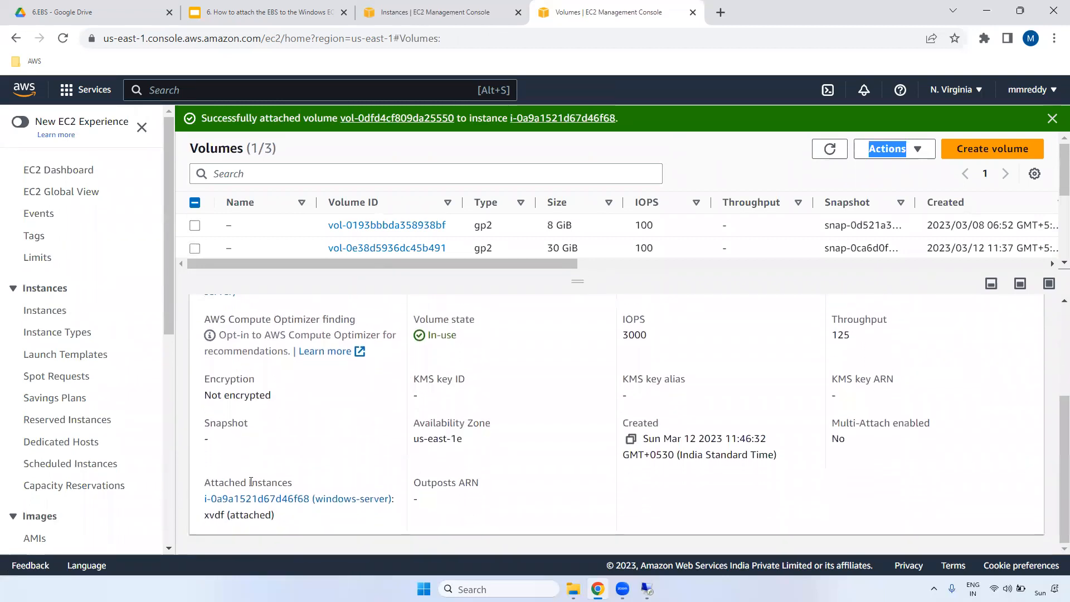
left_click_drag(205, 482, 297, 486)
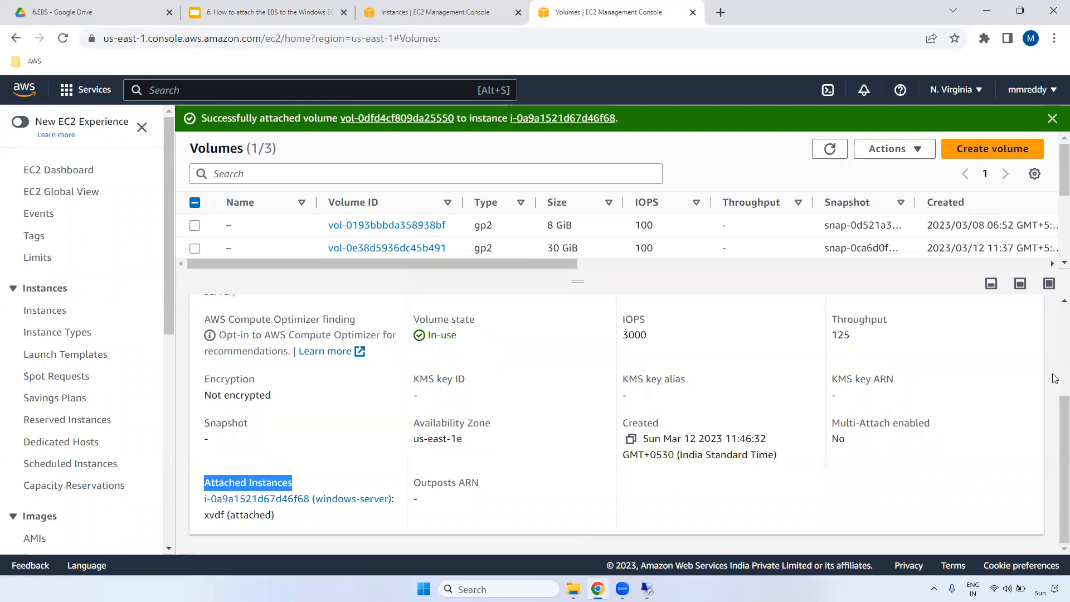
scroll(426, 424, "up", 3)
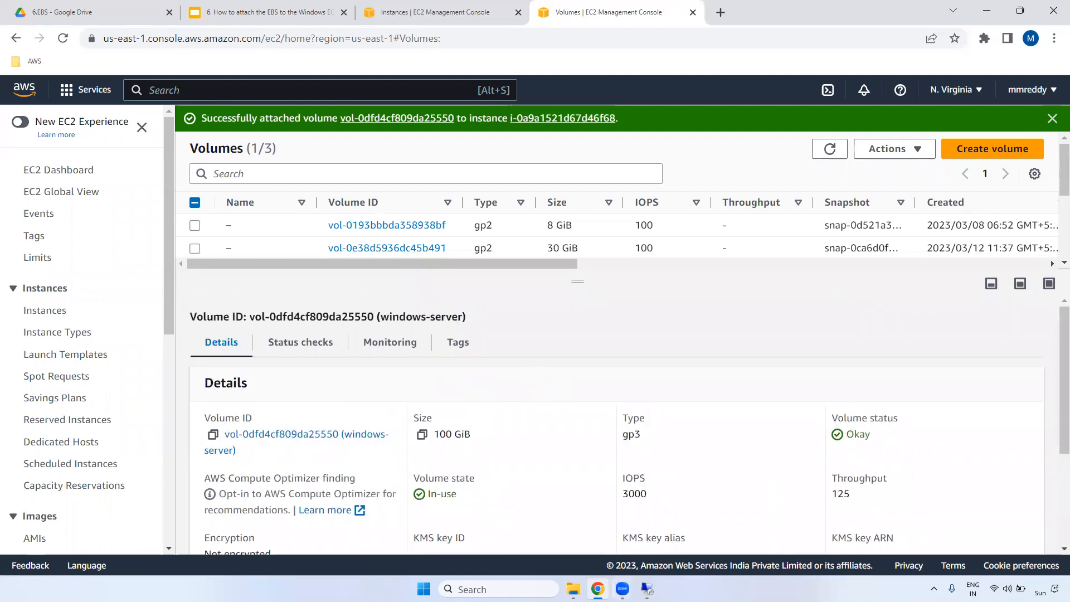
Switch to the Remote Desktop session of the Windows instance, refresh its desktop and open File Explorer.
left_click(646, 588)
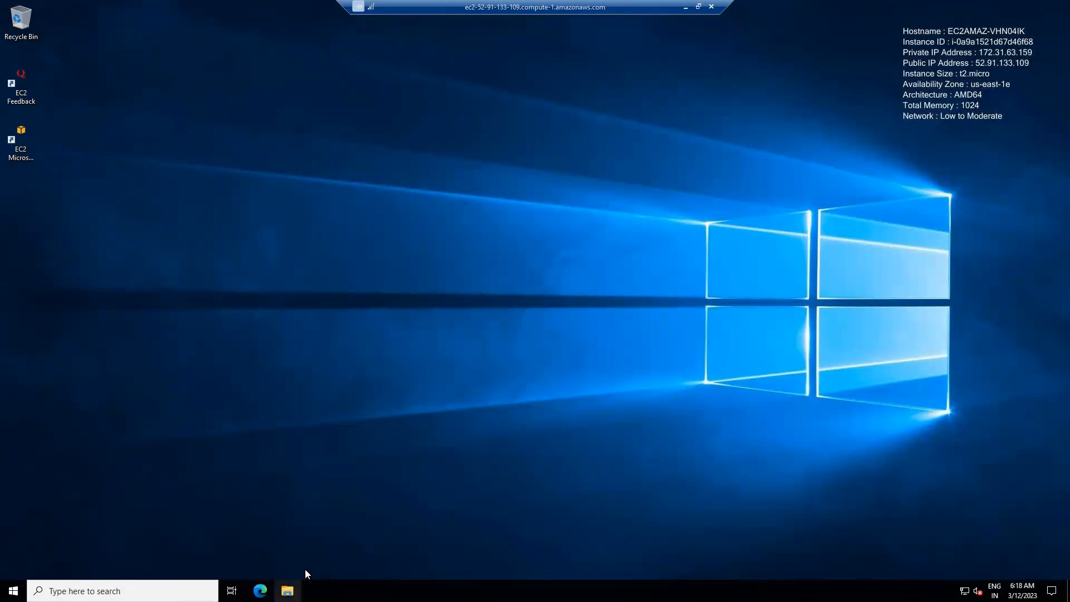
right_click(361, 223)
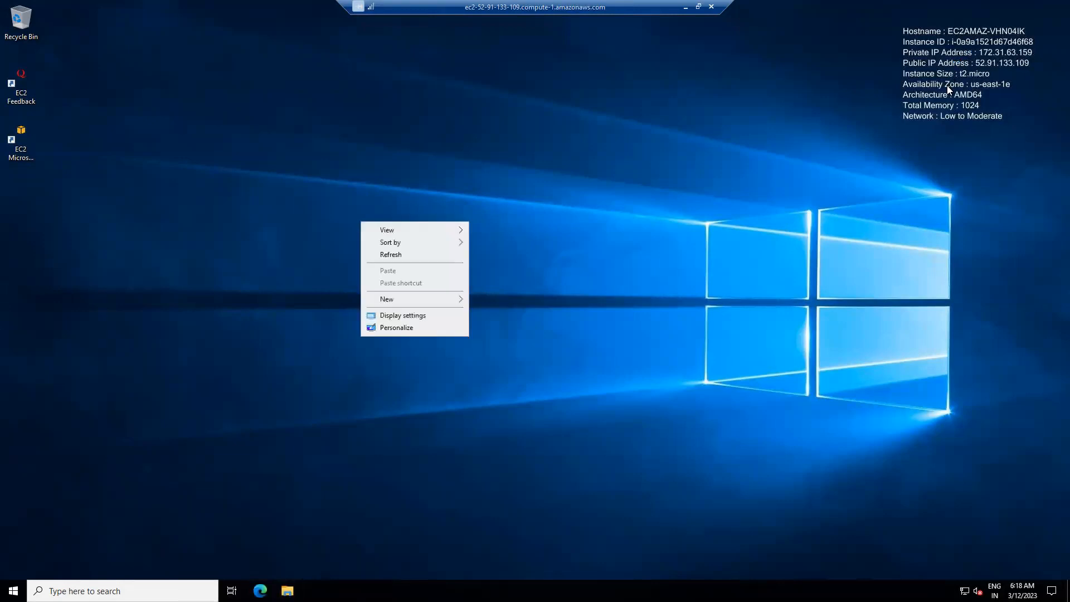
left_click(403, 253)
key("super+e")
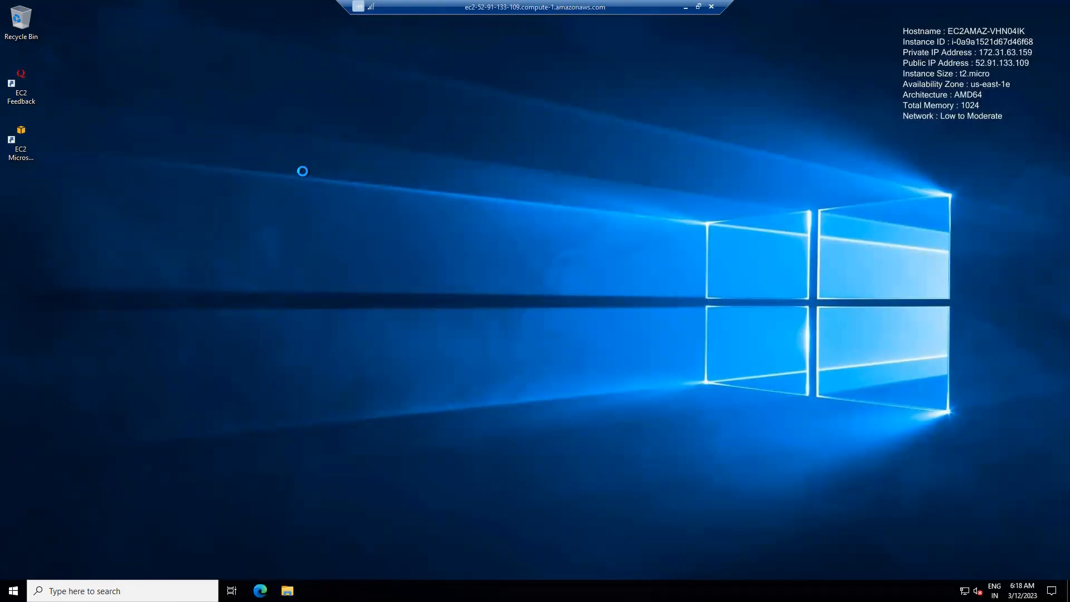
Show the drives of This PC in File Explorer to look for the newly attached disk.
right_click(302, 172)
left_click(271, 314)
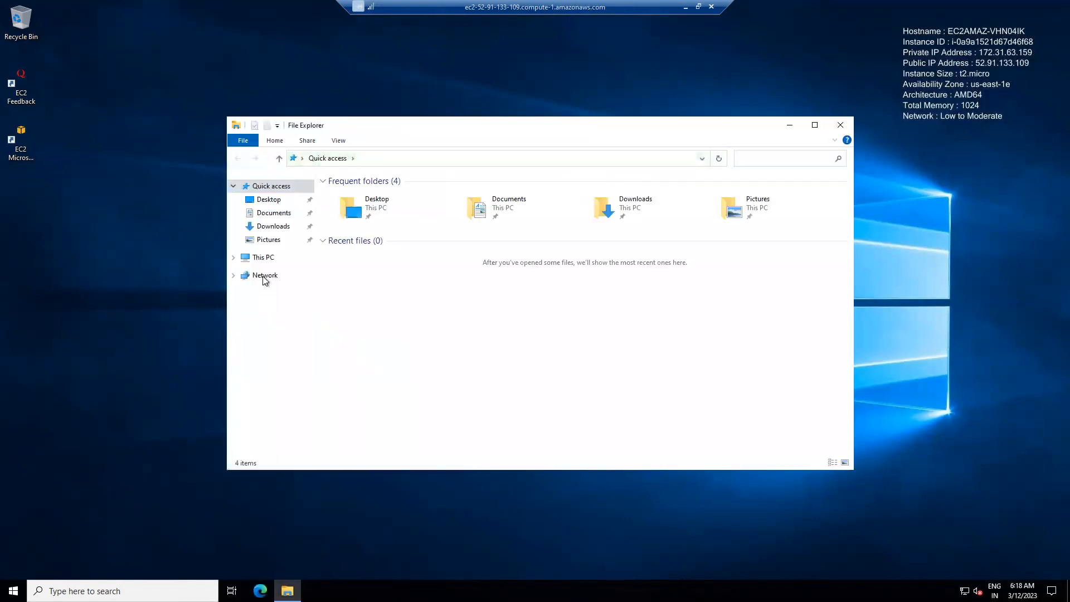
left_click(266, 258)
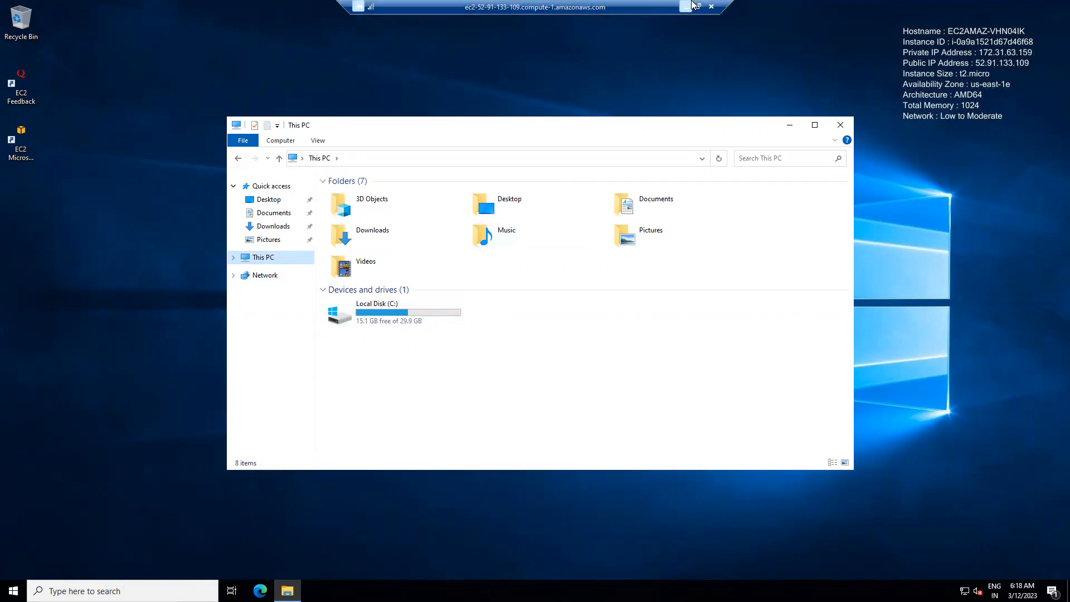
Check the volume's state and attached instance in the EC2 console, and return to the Remote Desktop session.
left_click(689, 6)
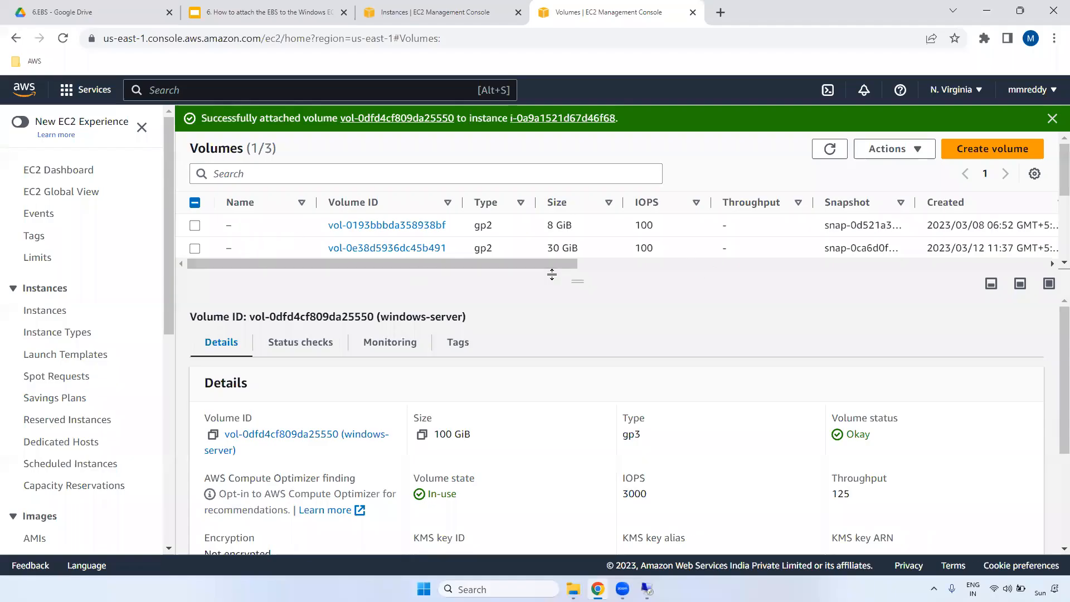
scroll(440, 462, "down", 3)
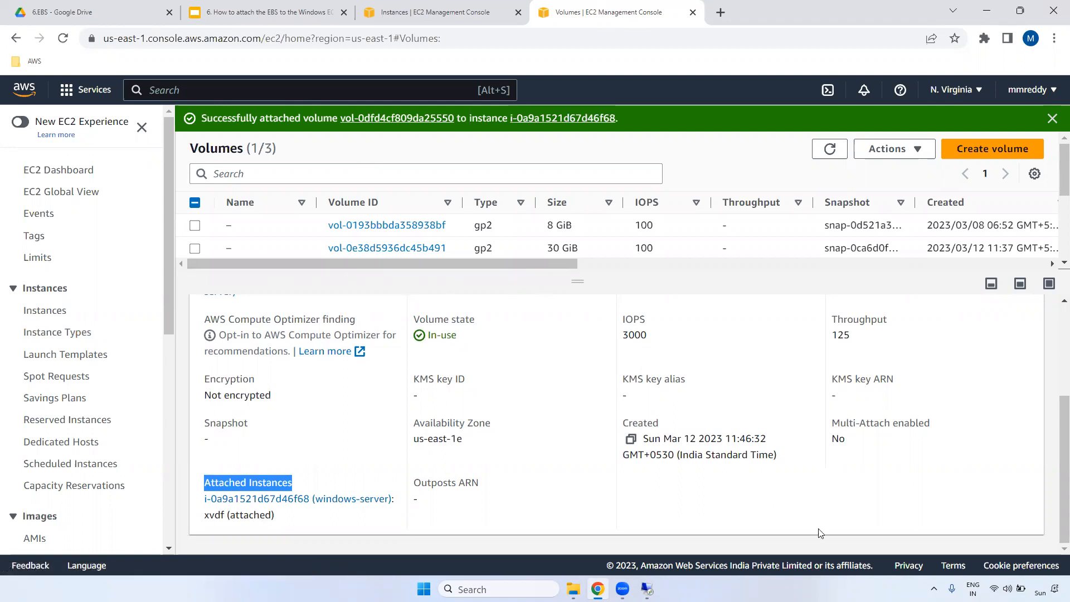
left_click(647, 589)
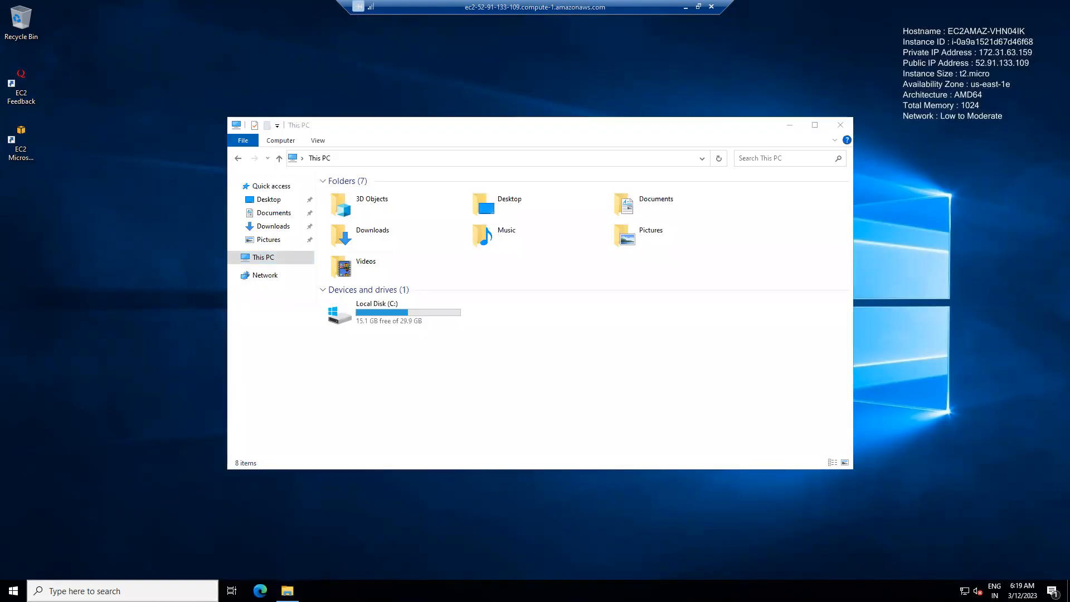
Open Disk Management on the Windows instance and maximize its window.
left_click(13, 590)
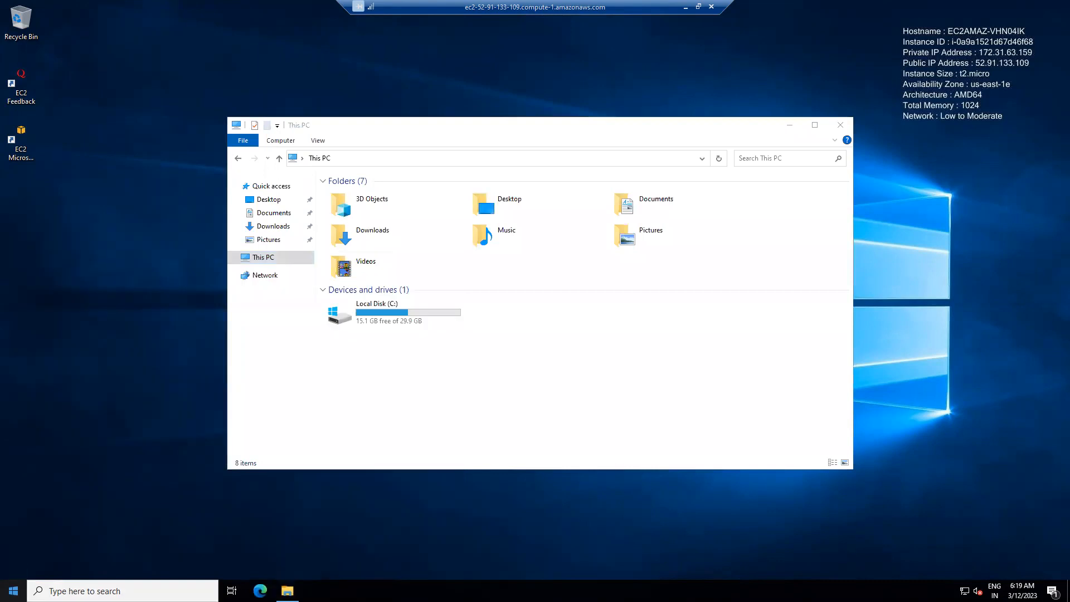
right_click(13, 591)
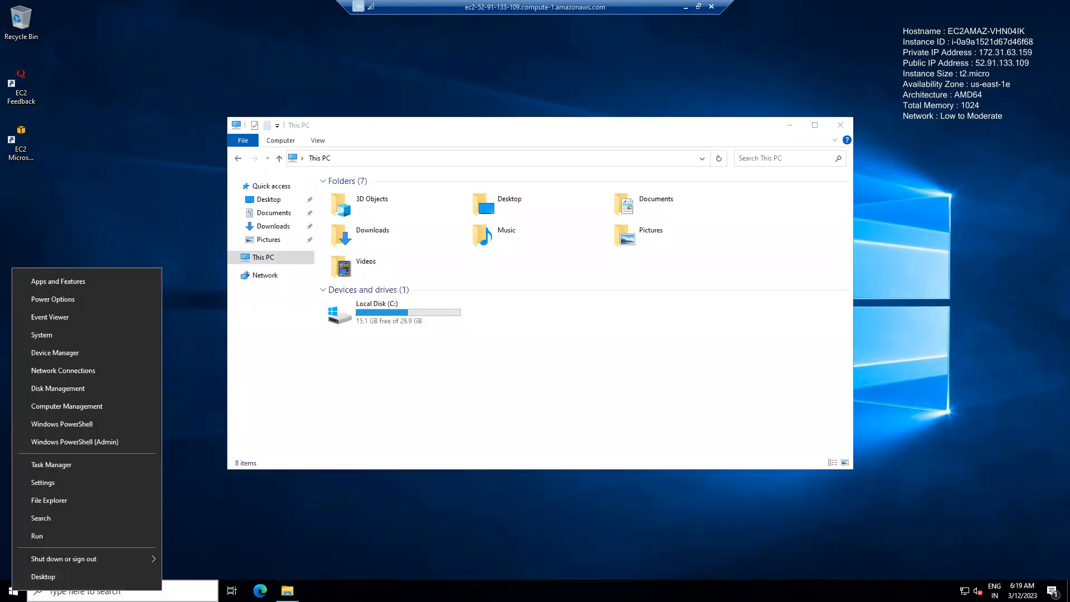
left_click(75, 389)
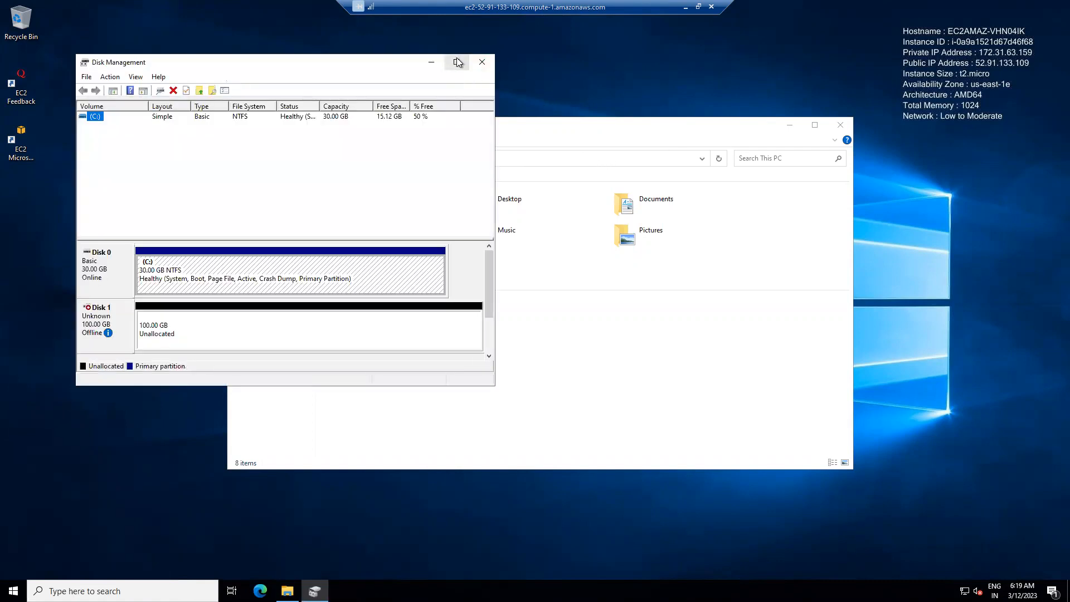
left_click(457, 62)
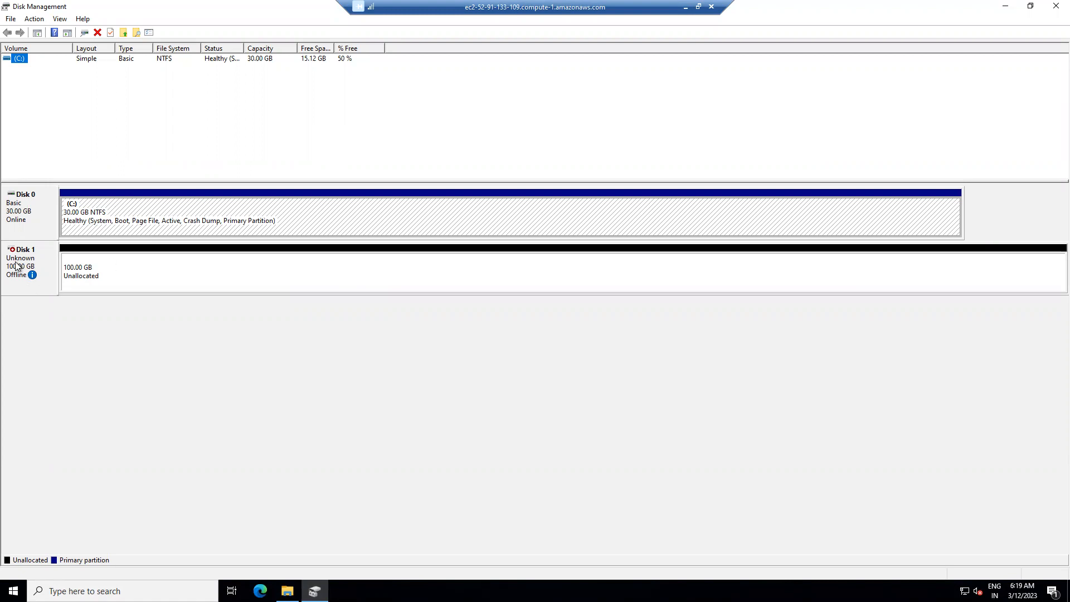
Bring the 100 GB Disk 1 online and refresh the Disk Management view.
mouse_move(32, 275)
right_click(16, 267)
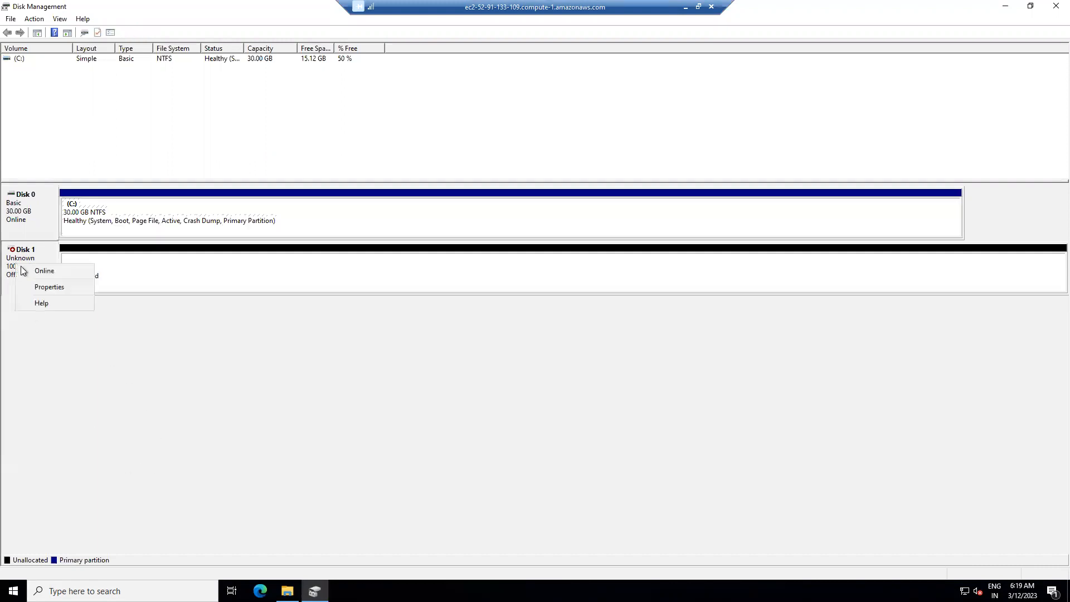
left_click(54, 275)
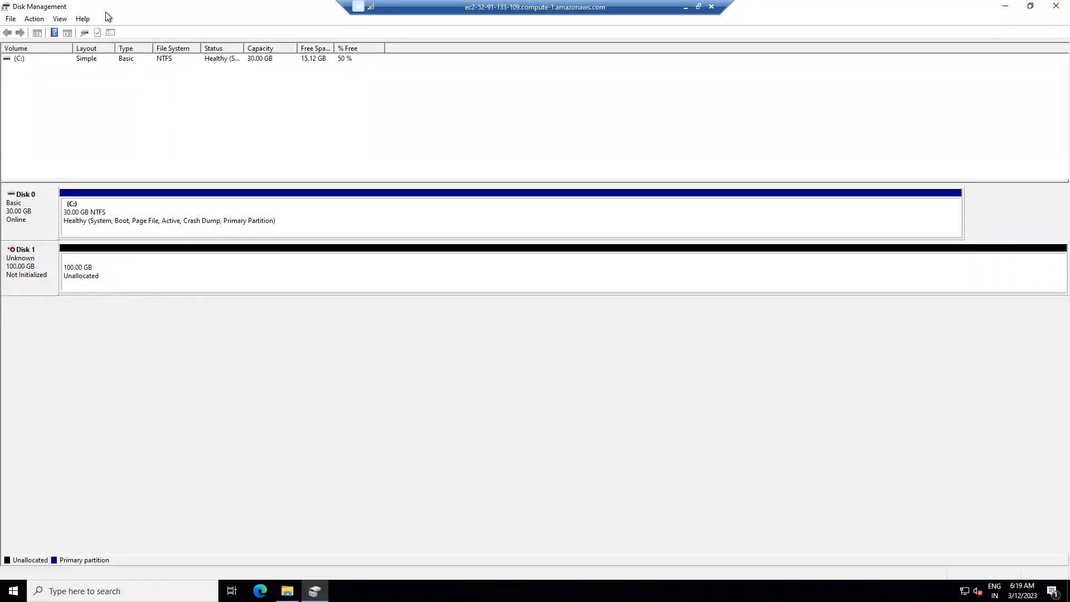
left_click(84, 34)
Initialize Disk 1 with the MBR (Master Boot Record) partition style.
right_click(102, 268)
right_click(10, 267)
right_click(10, 268)
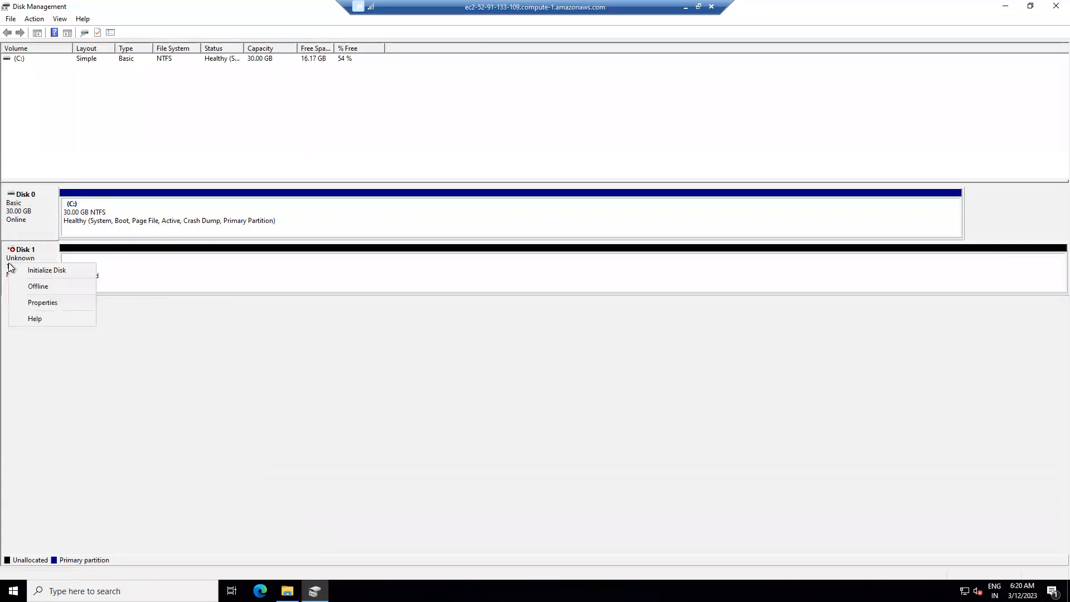
left_click(68, 270)
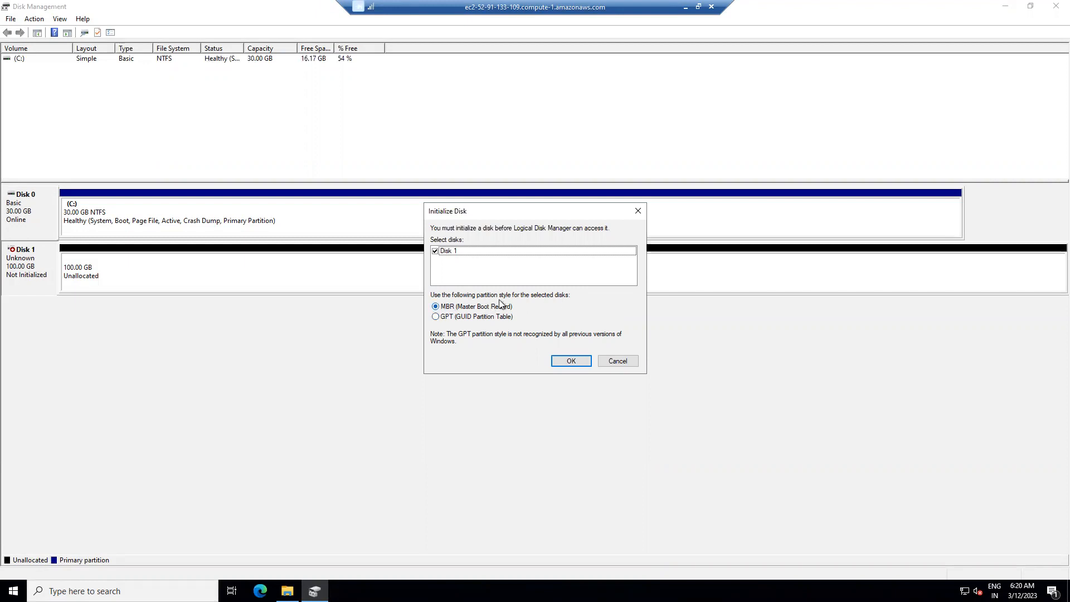
left_click(571, 361)
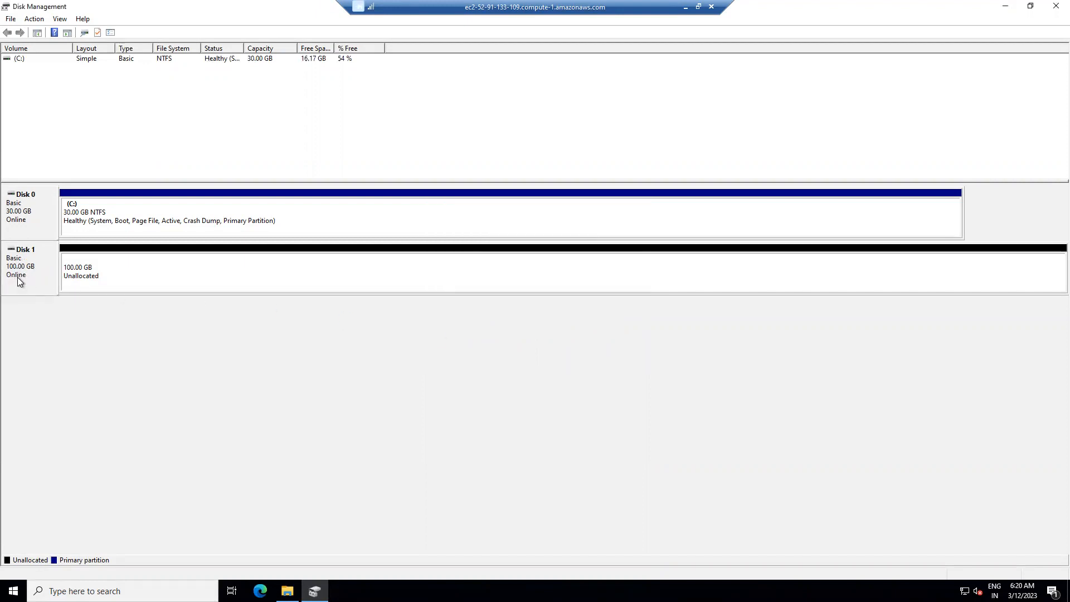
Start a new simple volume in Disk 1's unallocated space and set its size to 50000 MB.
right_click(85, 275)
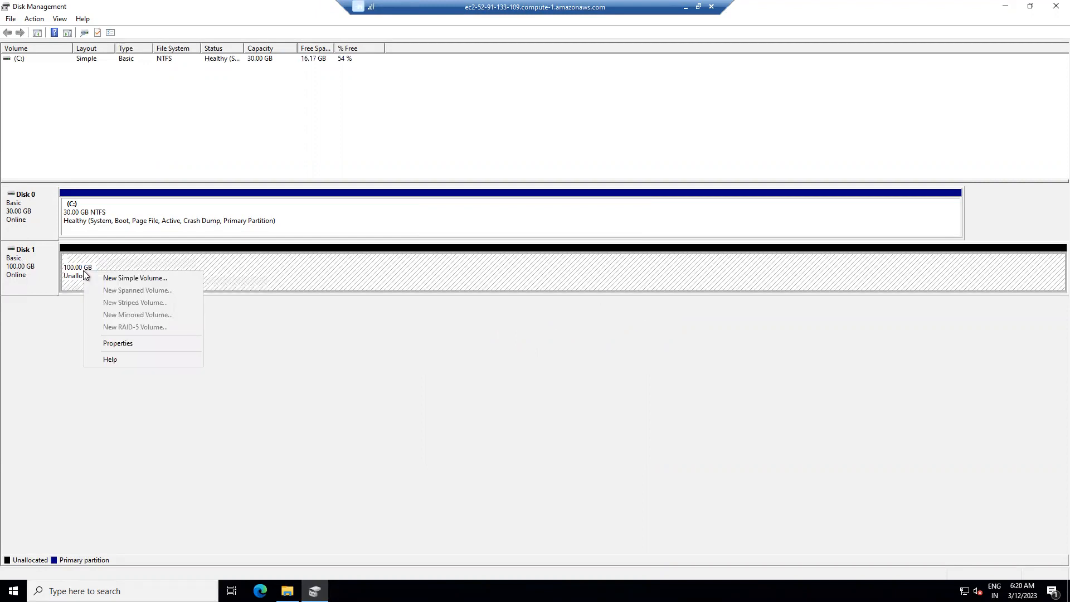
right_click(12, 270)
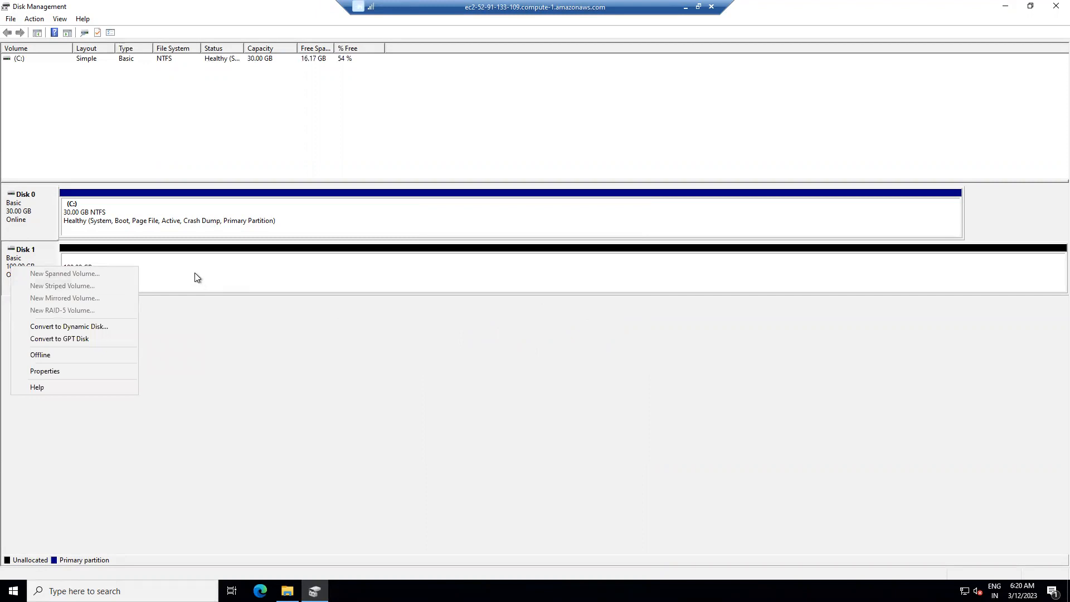
left_click(169, 274)
right_click(132, 272)
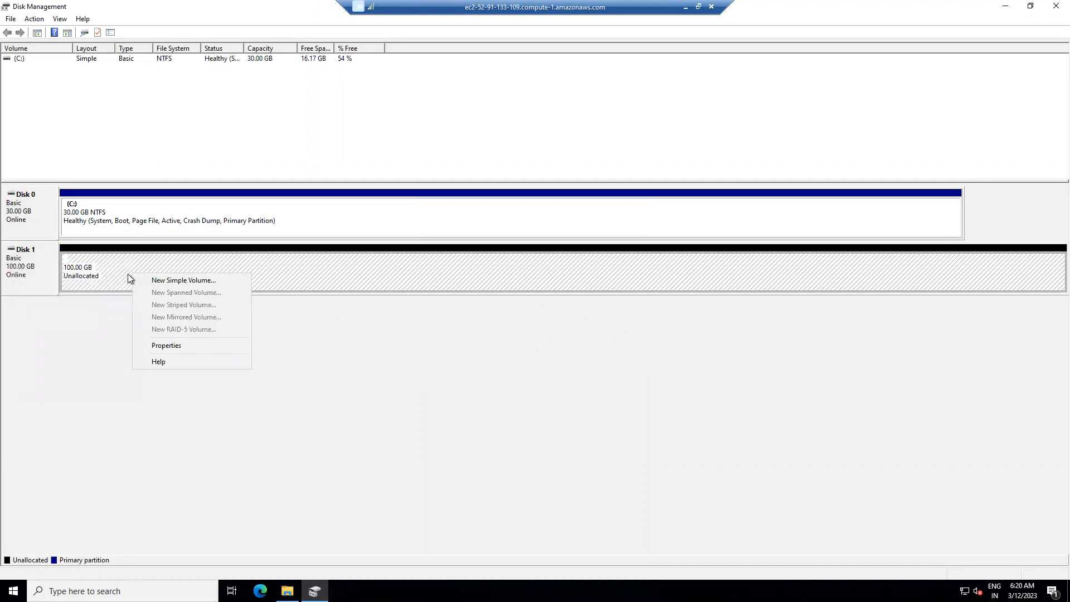
left_click(195, 282)
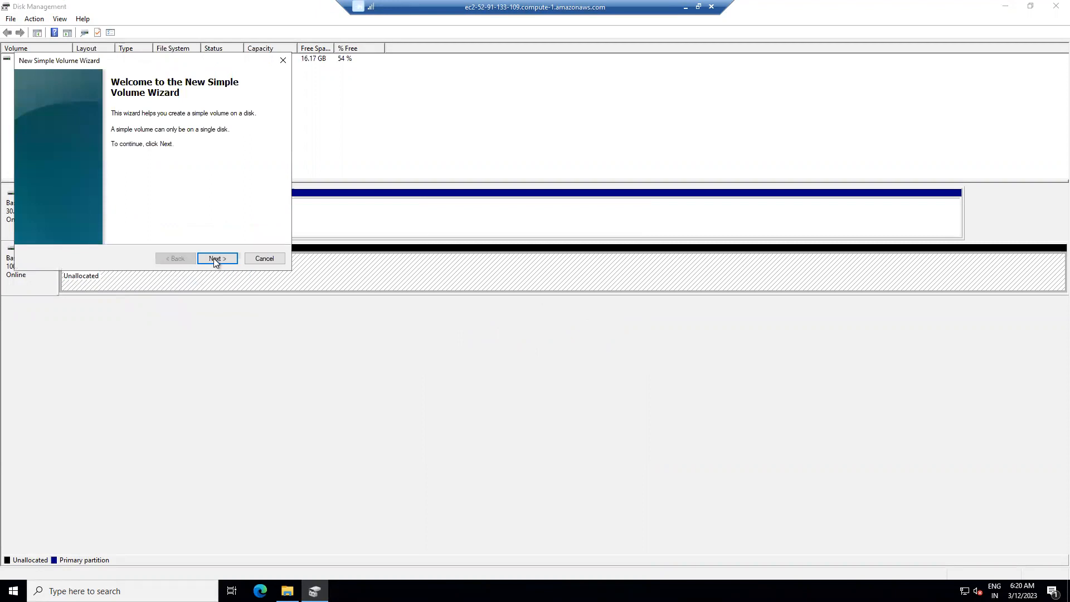
left_click(215, 259)
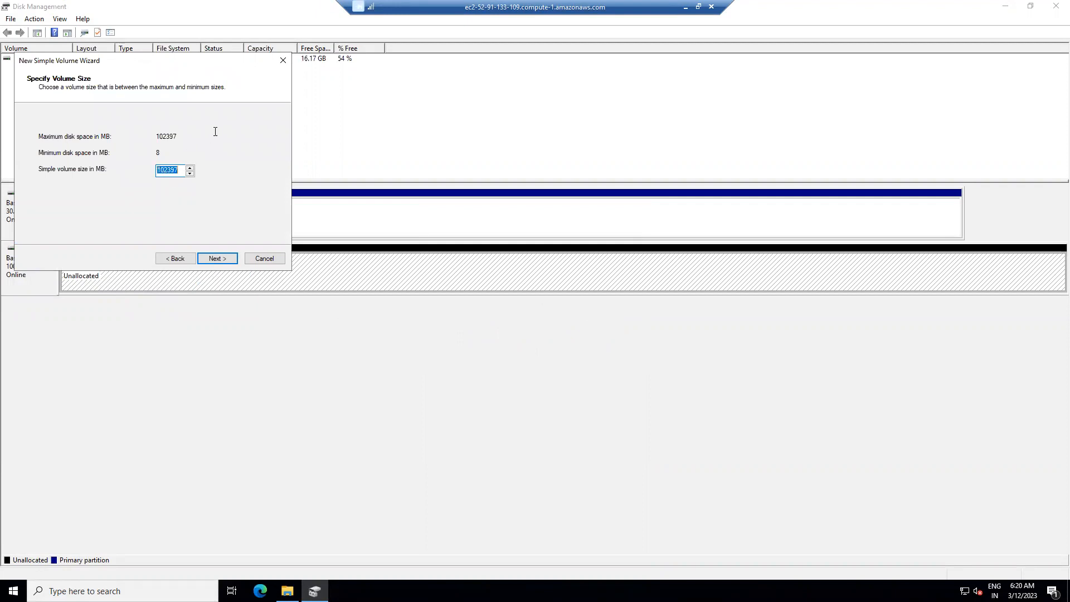
double_click(166, 171)
type("50000")
left_click(218, 260)
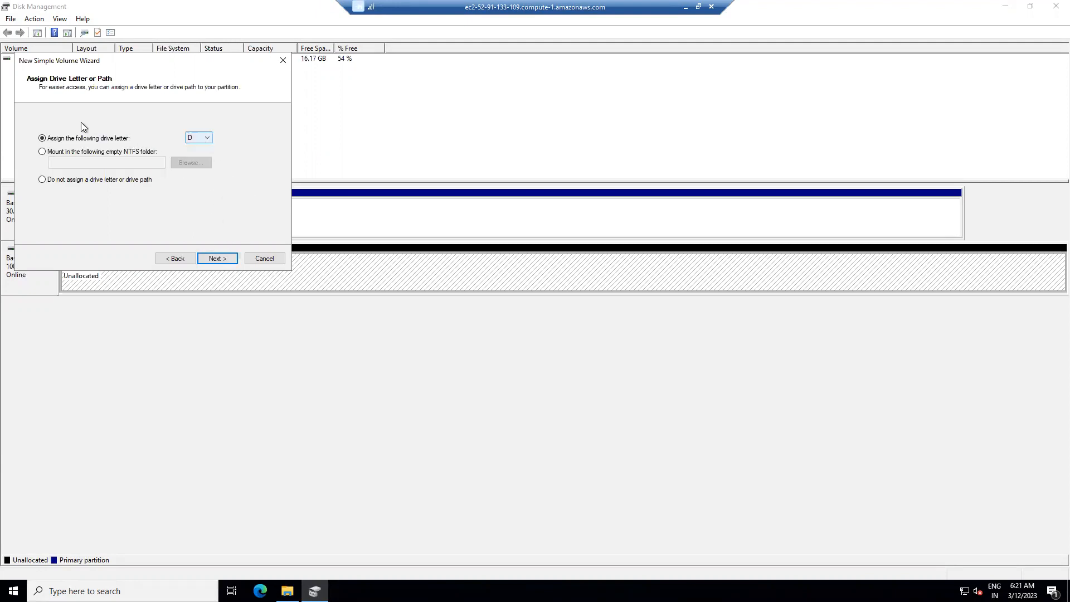
Create the volume with drive letter D, NTFS, quick format and the label New Volume, and check it in File Explorer.
left_click(206, 139)
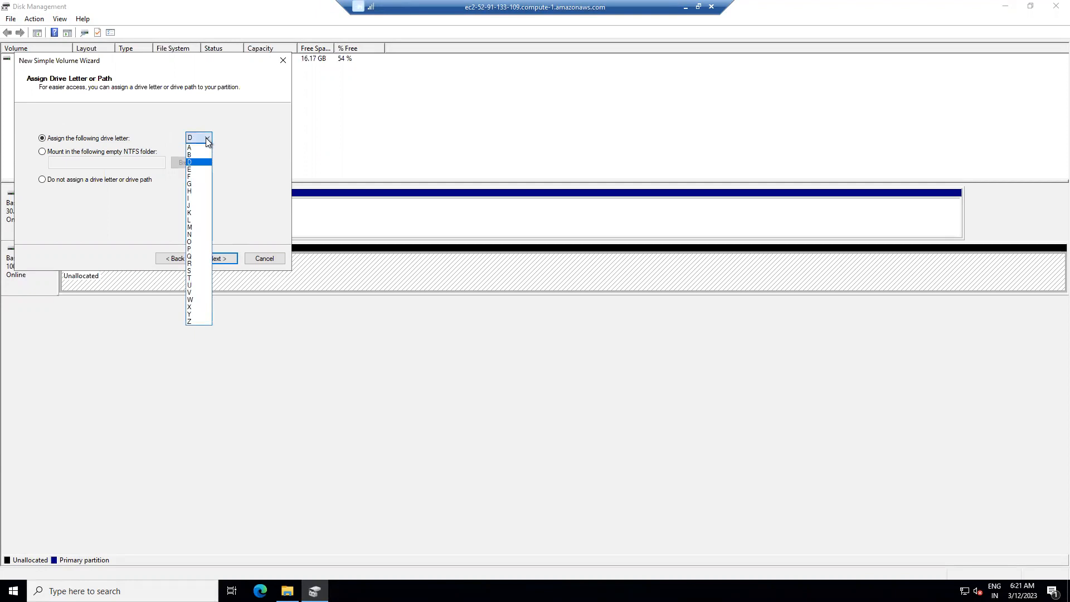
left_click(194, 162)
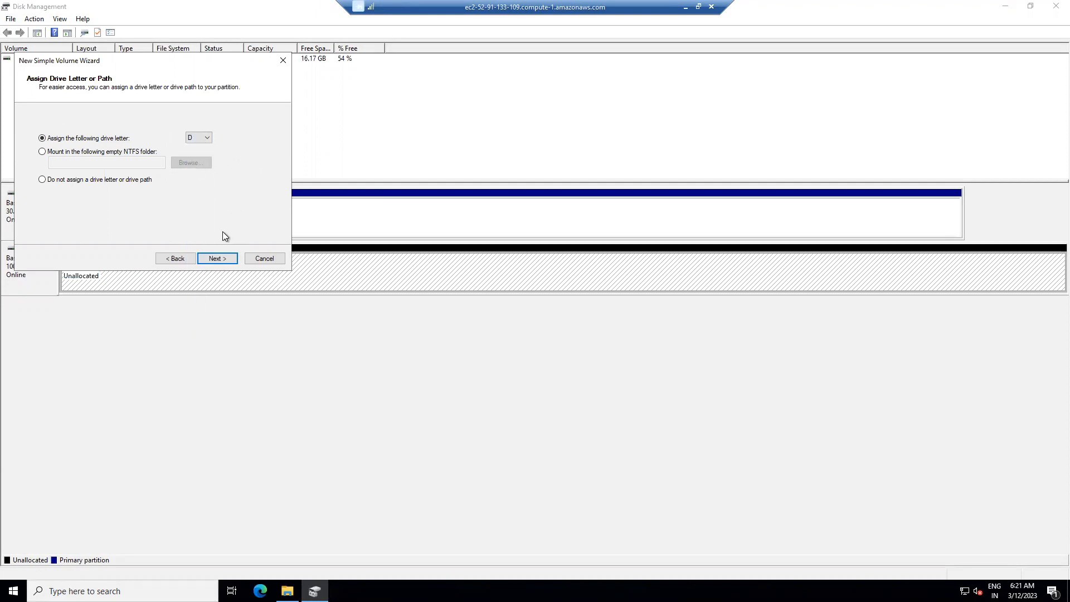
left_click(215, 259)
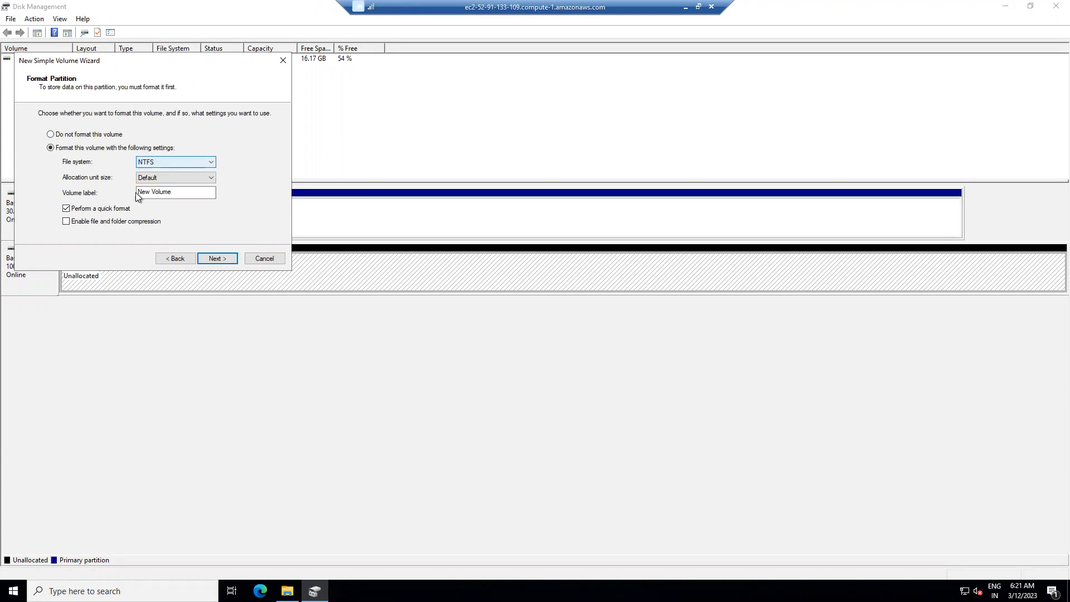
left_click(219, 257)
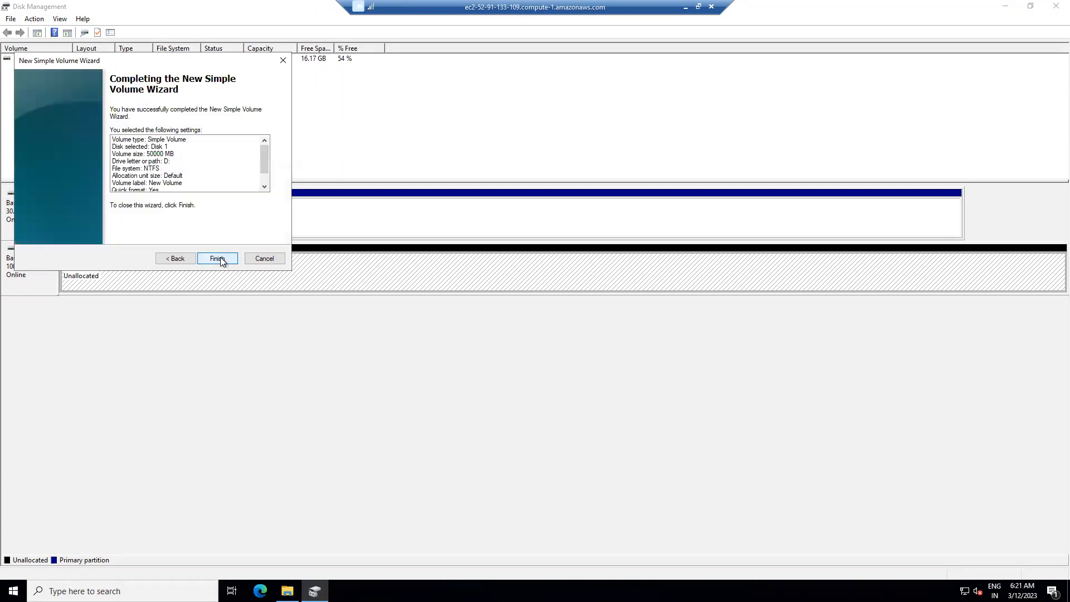
left_click(220, 258)
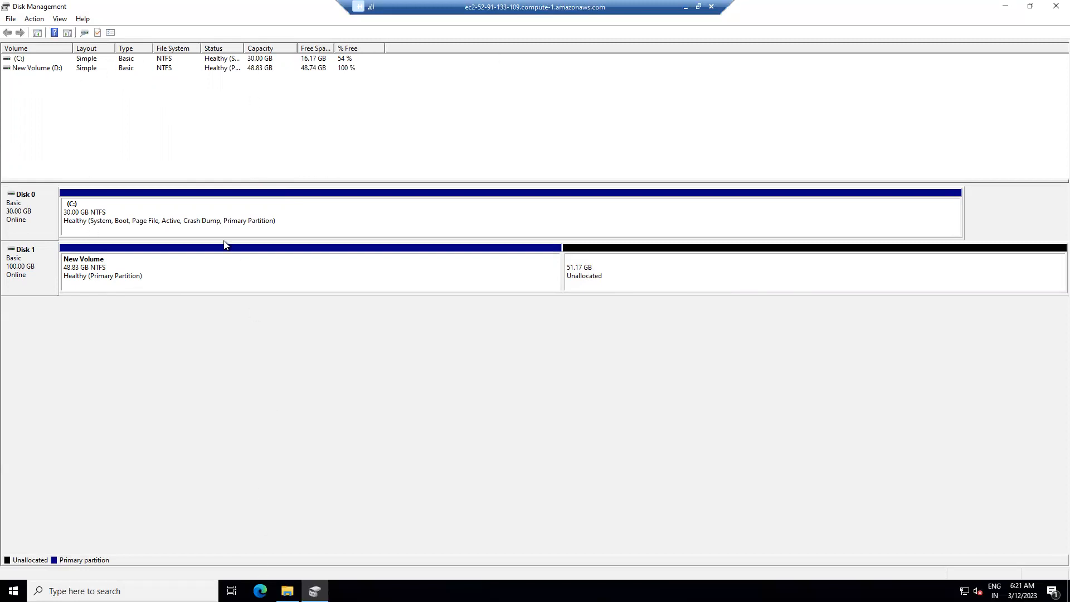
left_click(287, 590)
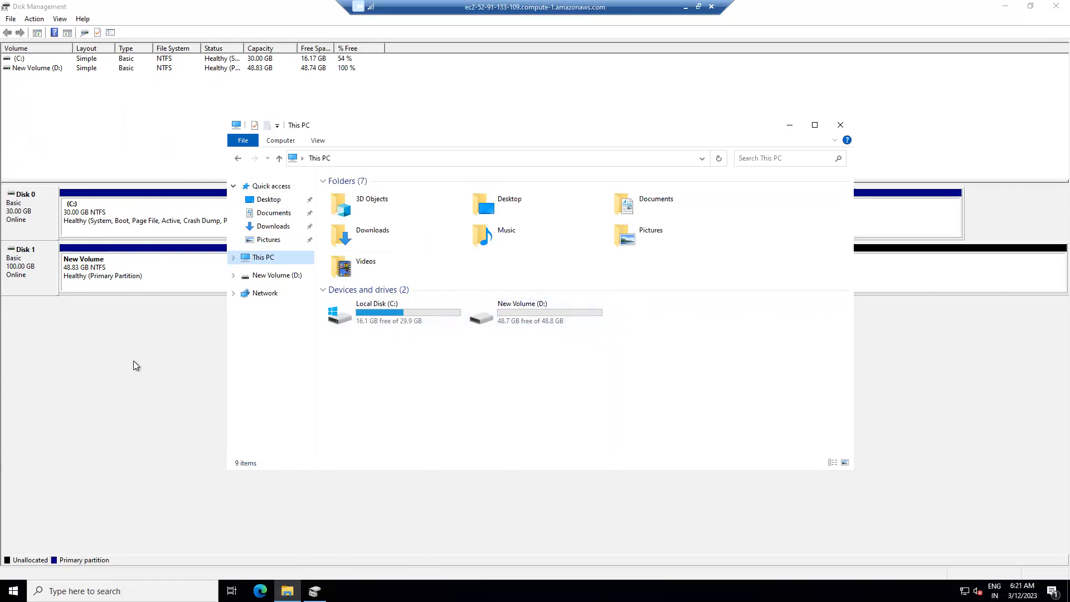
left_click(17, 271)
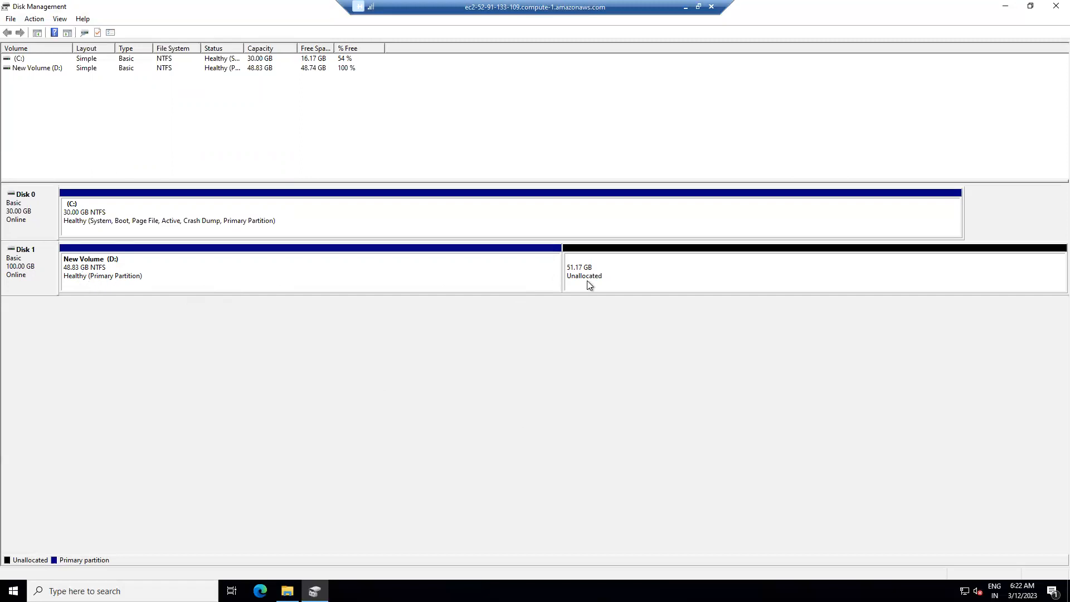
Create a second simple volume from Disk 1's remaining 52397 MB, with drive letter E, NTFS and the label New Volume.
right_click(623, 284)
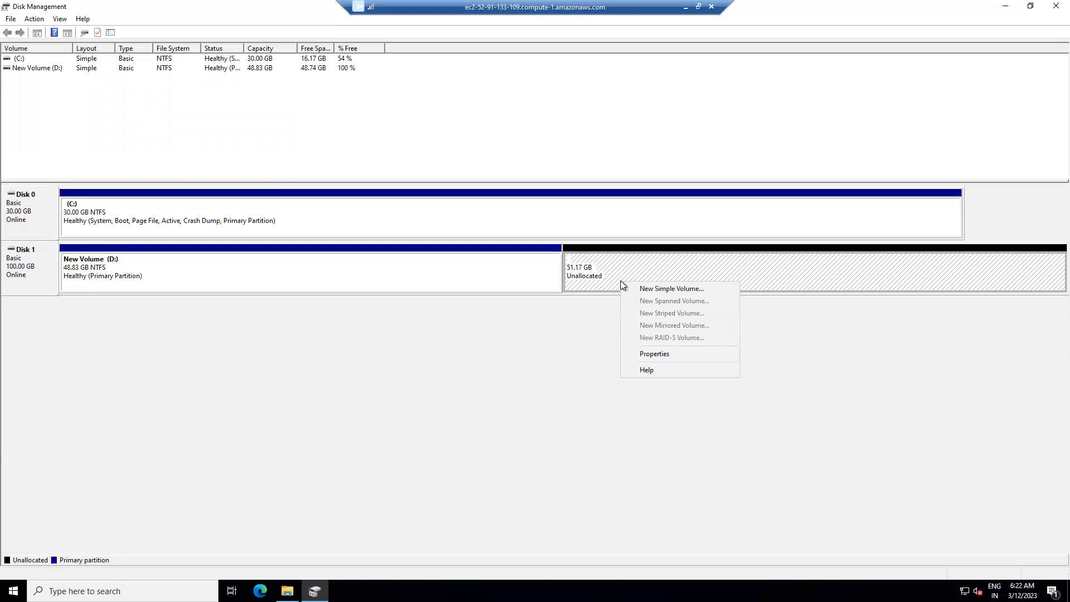
left_click(672, 289)
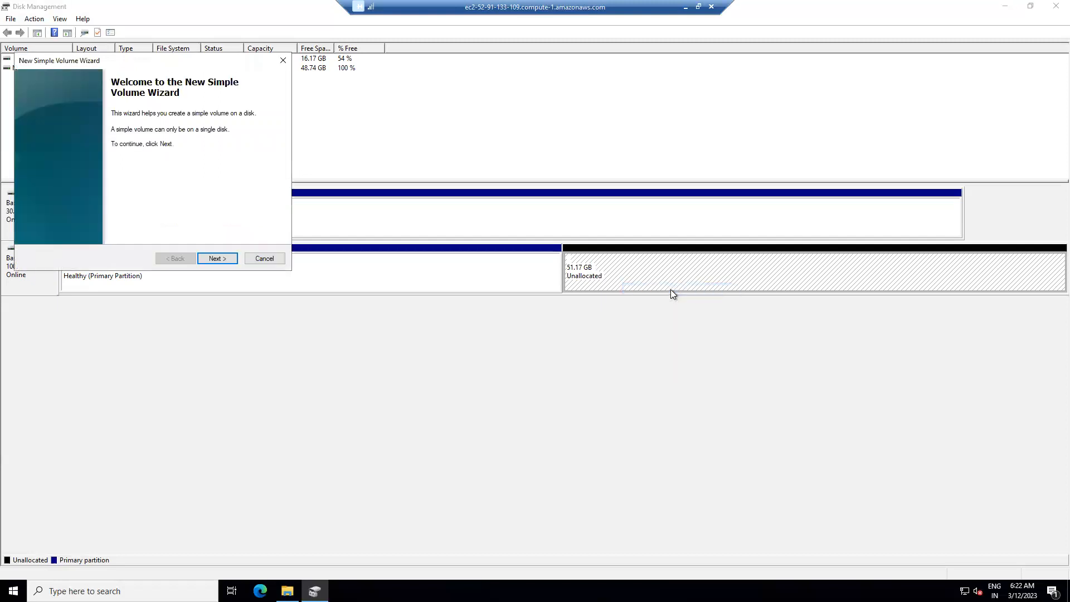
left_click(213, 258)
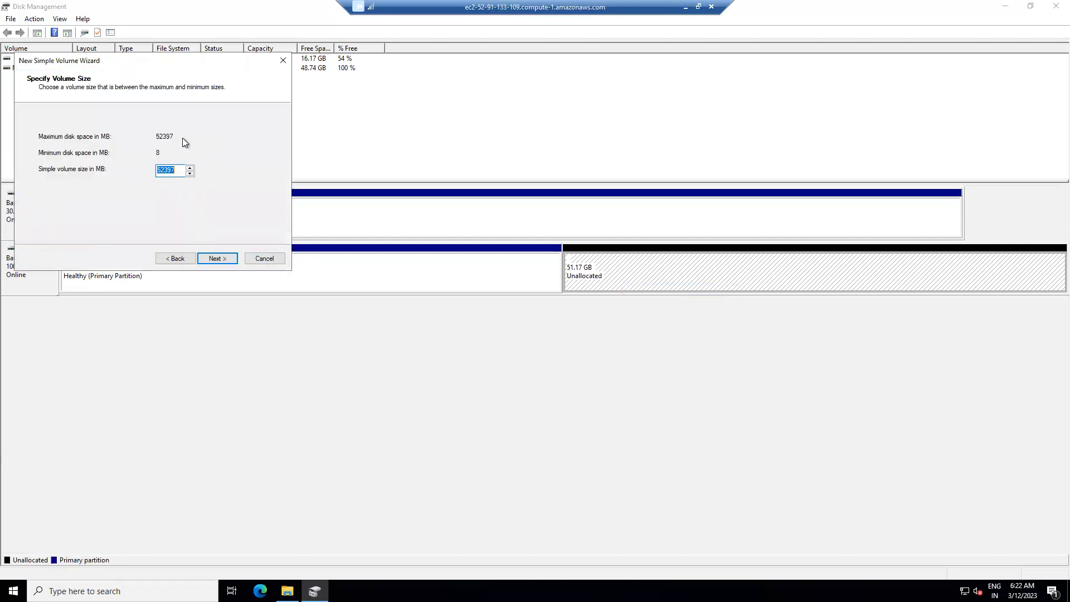
left_click(219, 259)
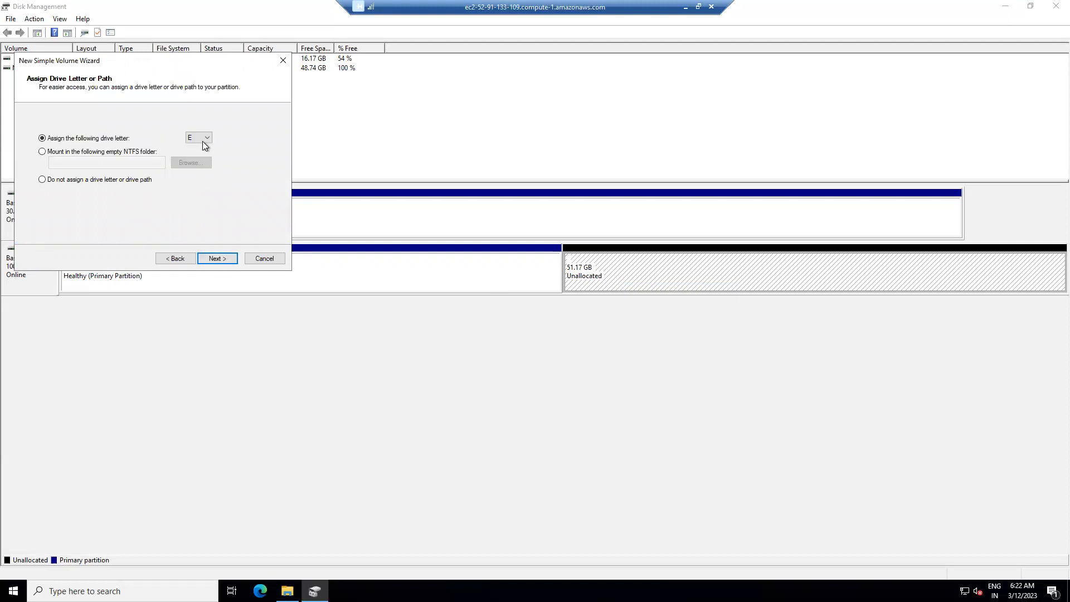
left_click(216, 258)
left_click(215, 259)
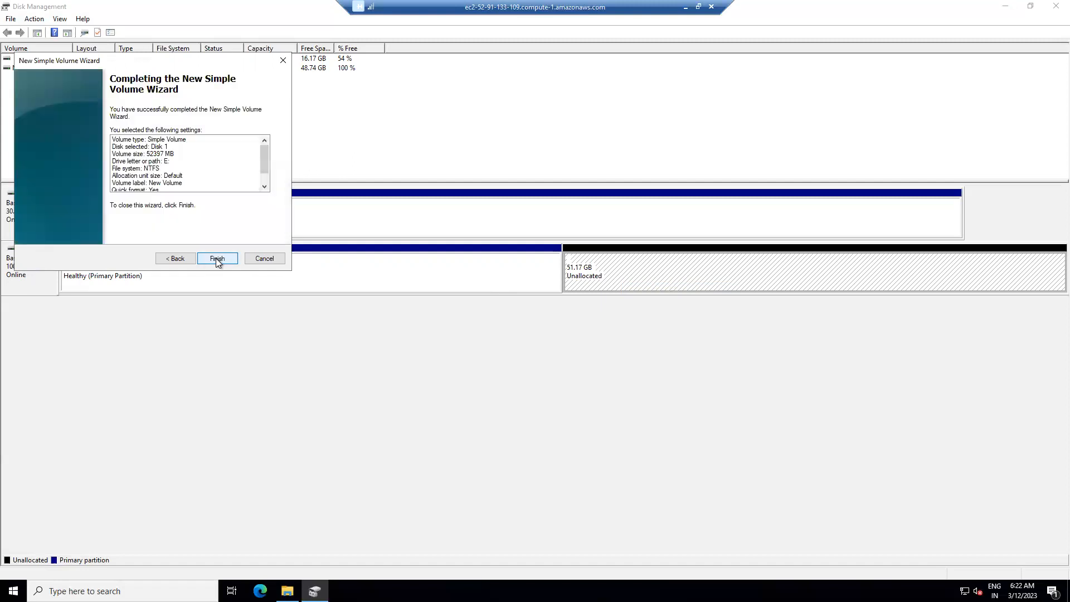
left_click(216, 259)
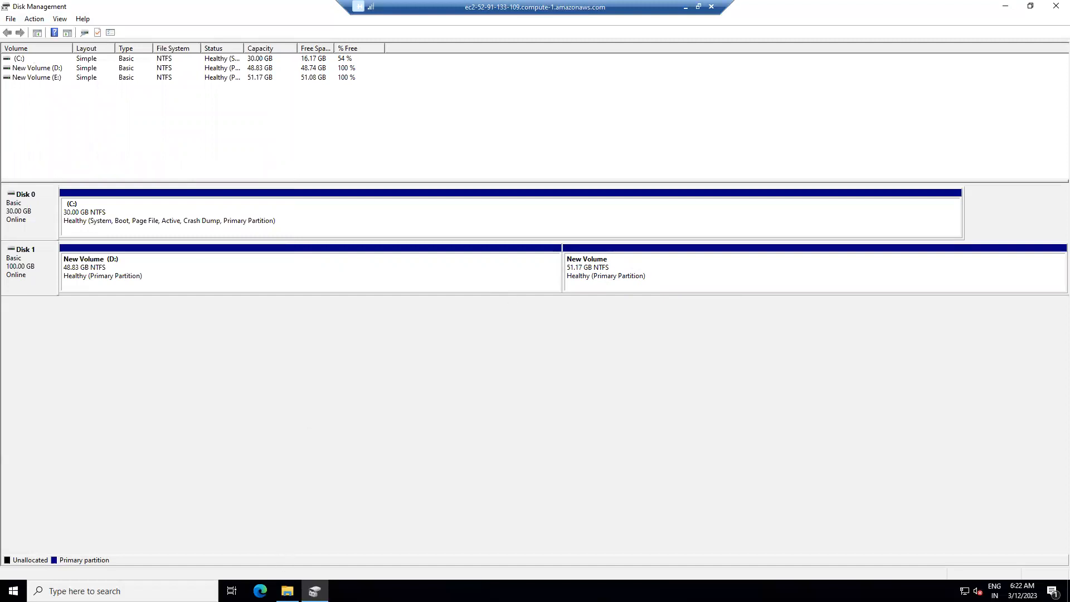
Check This PC for both new volumes, close File Explorer and refresh Disk Management.
key("super+e")
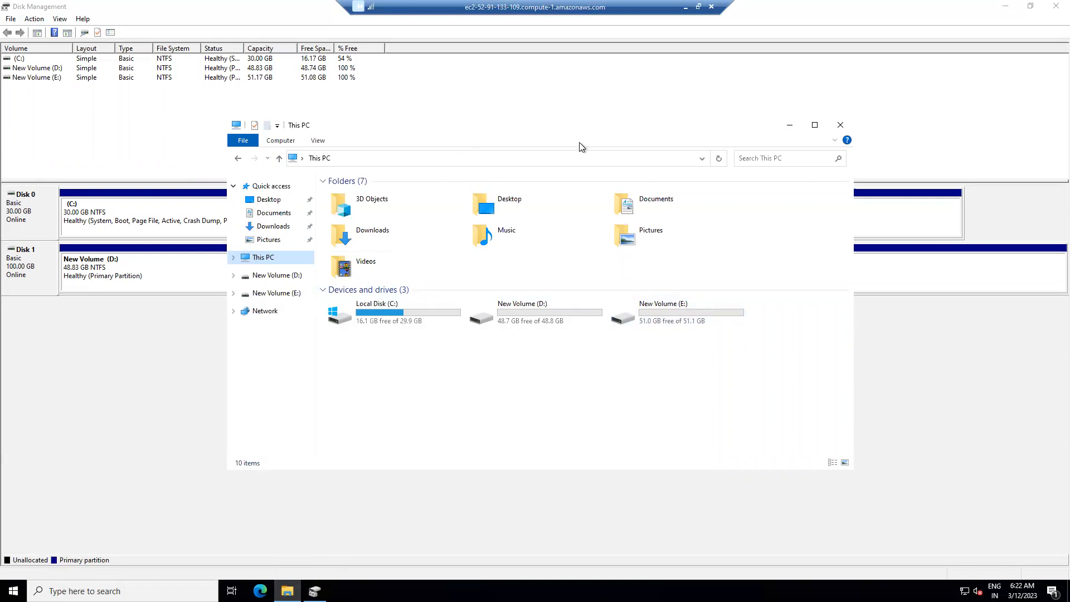
left_click(839, 125)
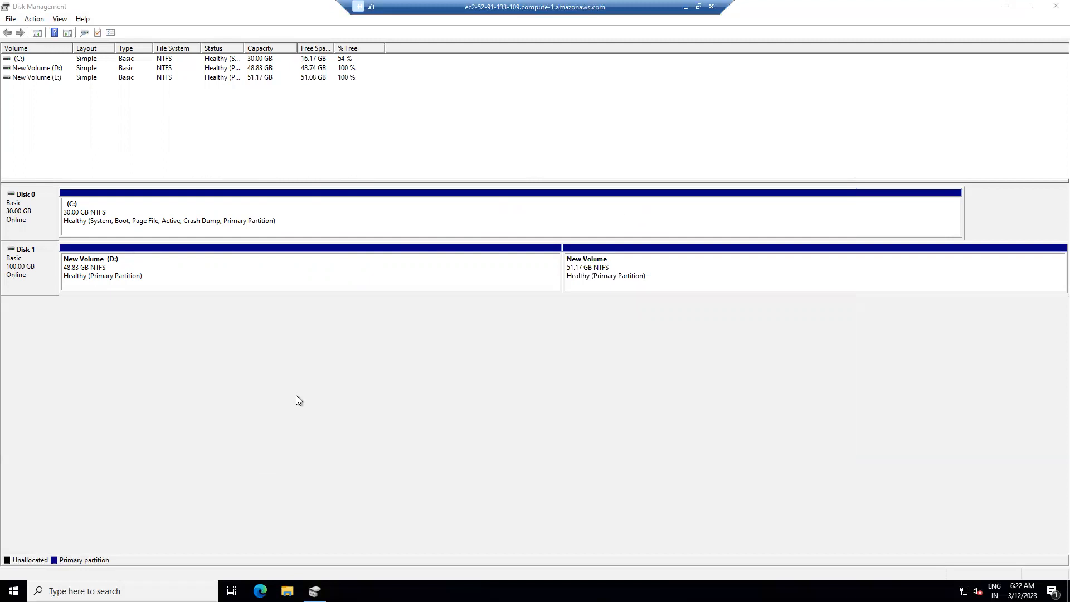
left_click(84, 32)
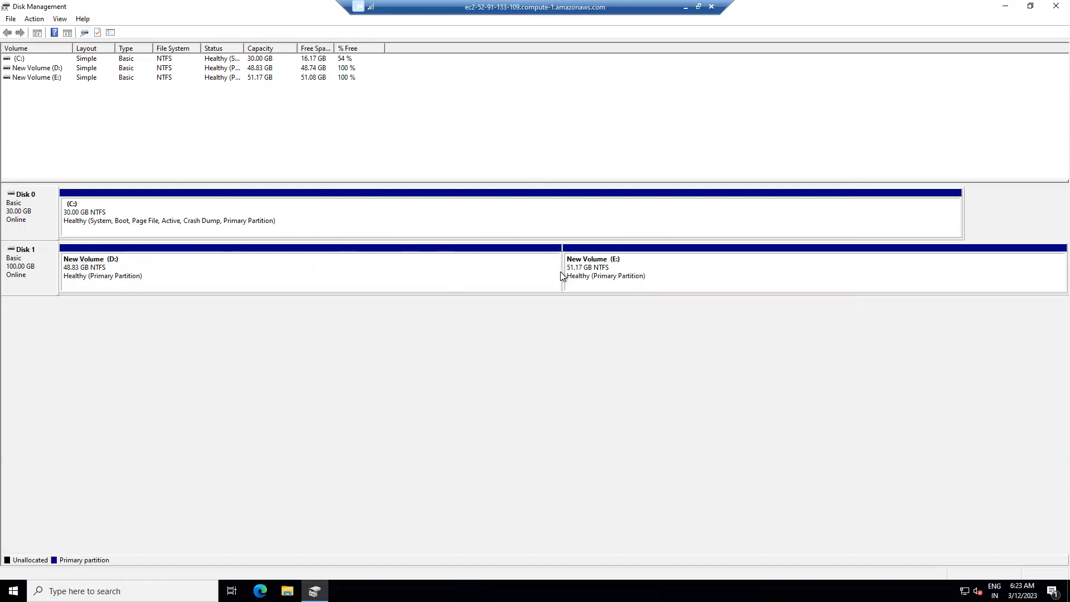
Switch to the Google Slides presentation in the local browser and start the slideshow from the Thank You slide.
left_click(685, 6)
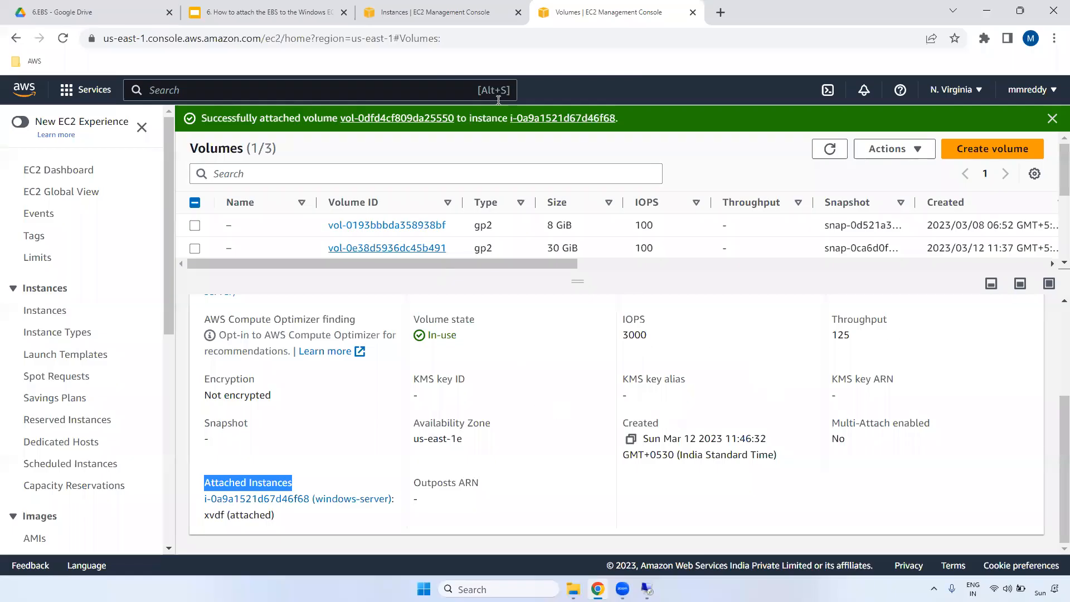
left_click(241, 7)
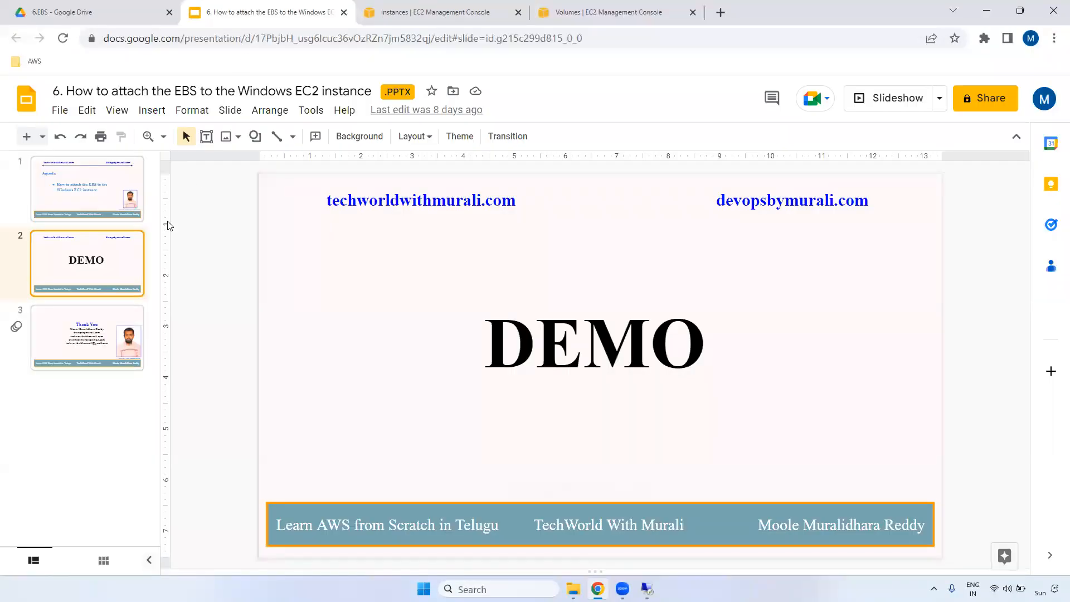
left_click(105, 313)
left_click(897, 106)
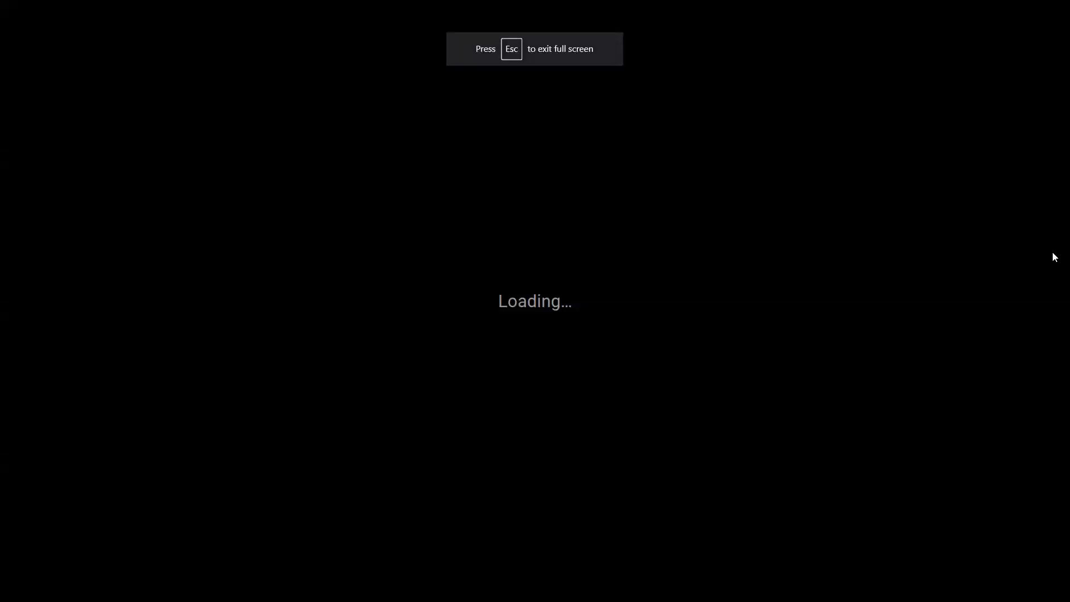